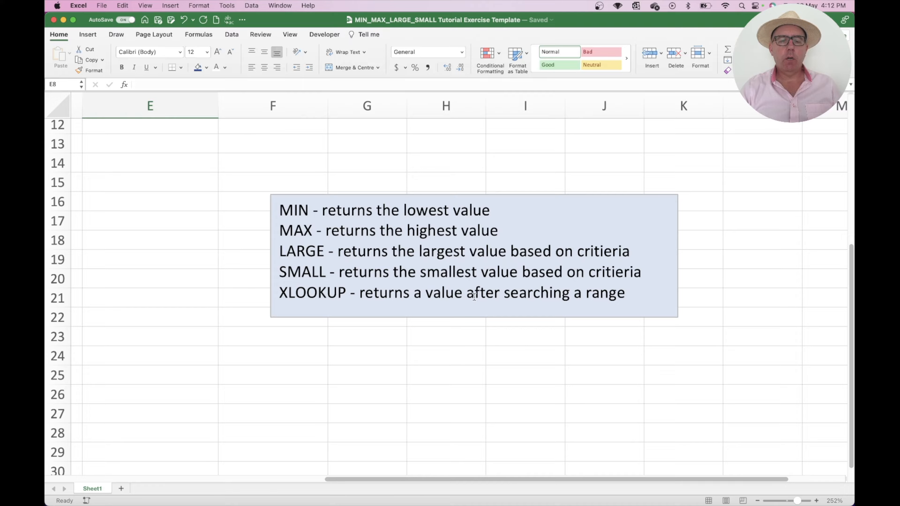
- Examine the list of participant names and their quiz scores in columns A and B
click(757, 500)
click(757, 501)
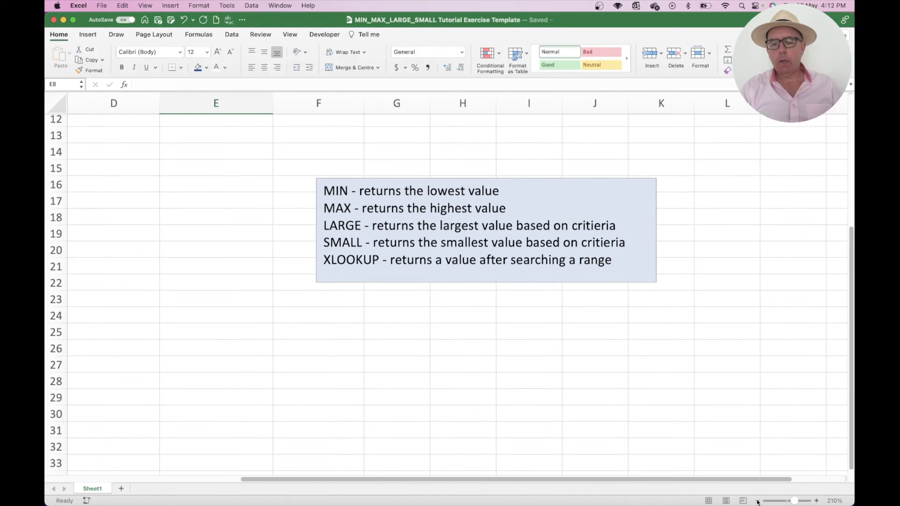
click(757, 501)
scroll(536, 427, up, 5)
scroll(537, 426, left, 3)
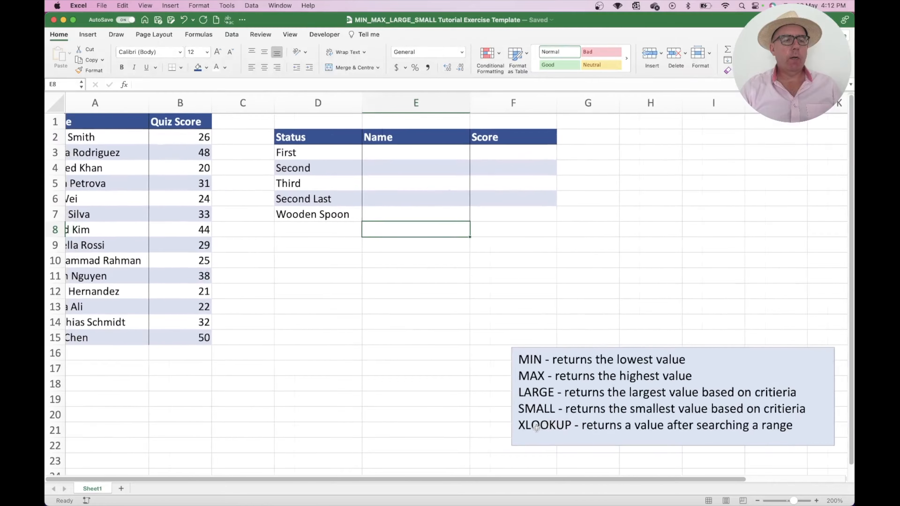
scroll(524, 414, down, 1)
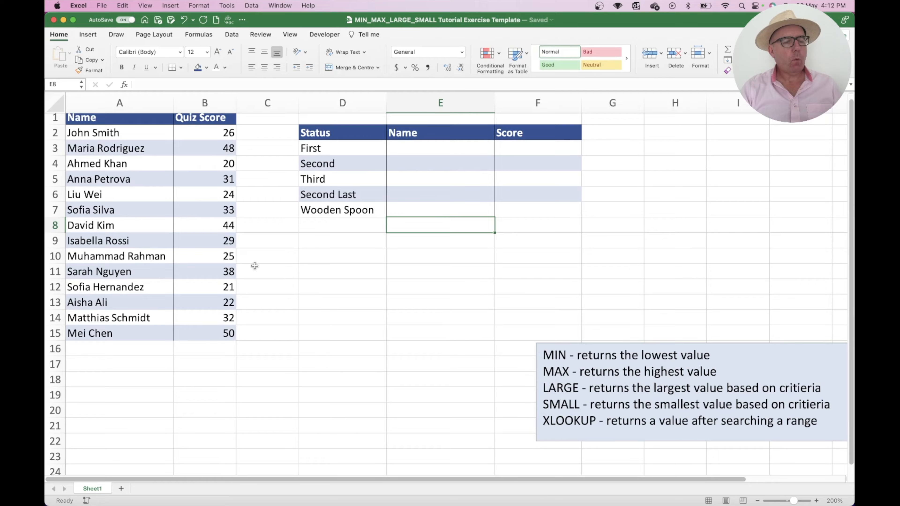
drag(110, 135, 133, 326)
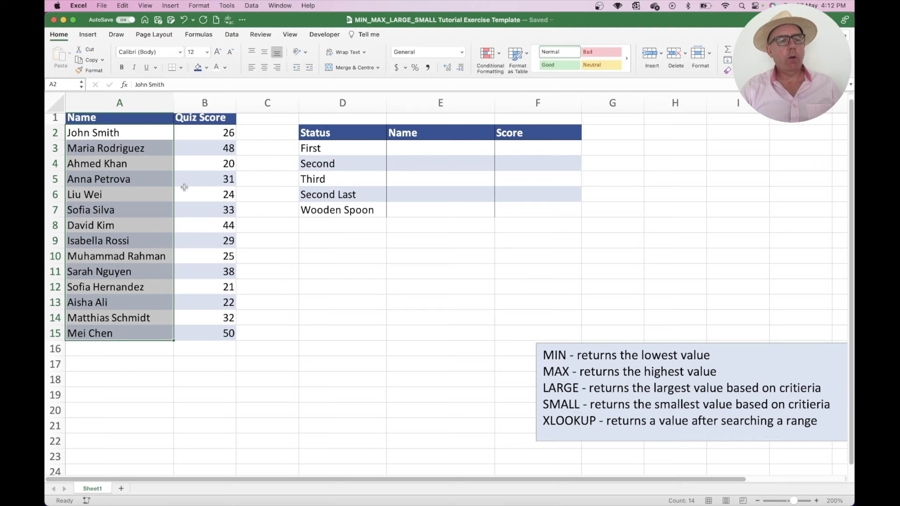
drag(202, 133, 194, 330)
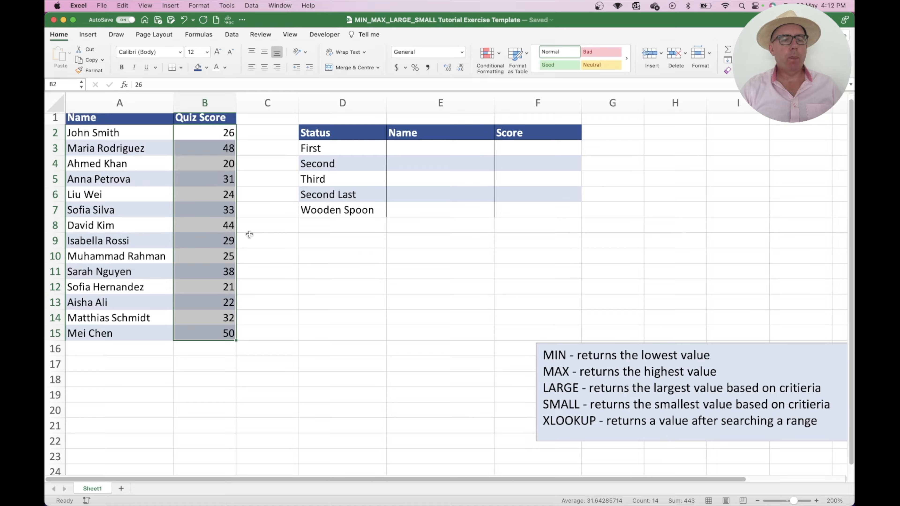
click(279, 239)
- Review the Status, Name and Score columns of the ranking table in D2:F7
drag(537, 149, 540, 204)
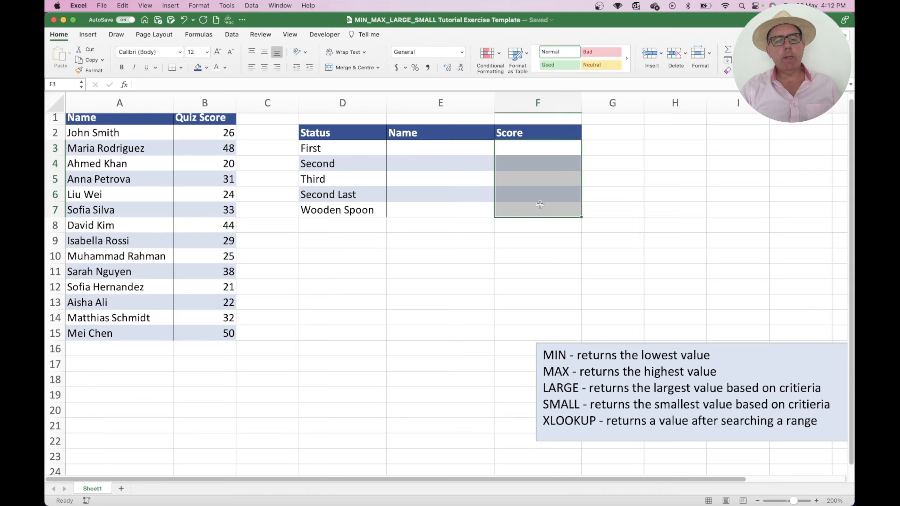
click(346, 153)
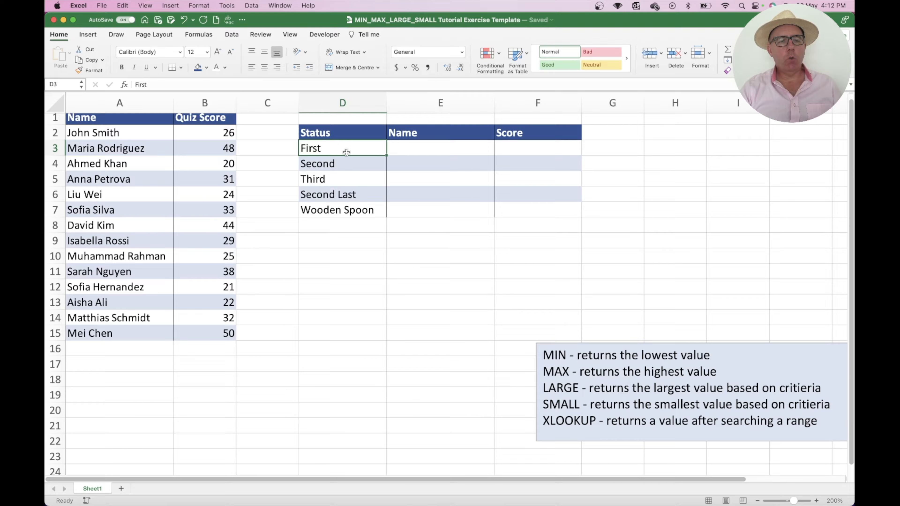
key(Down)
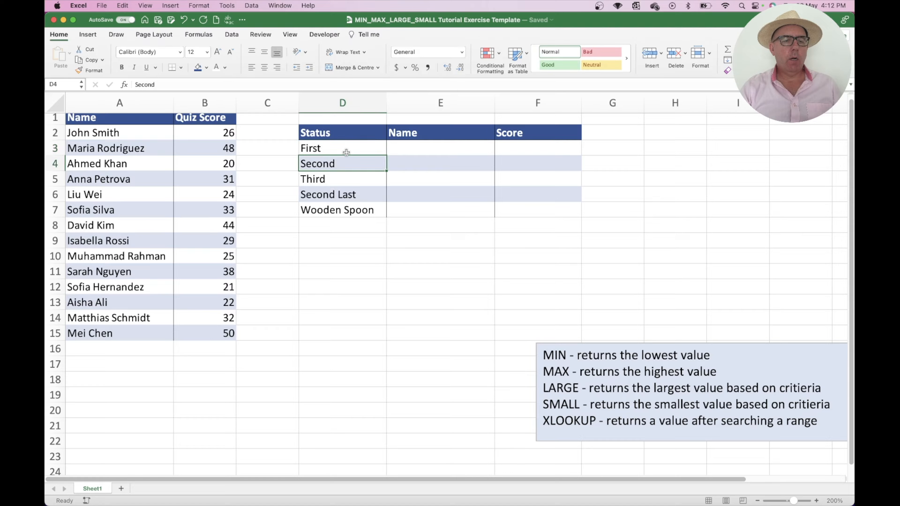
key(Down)
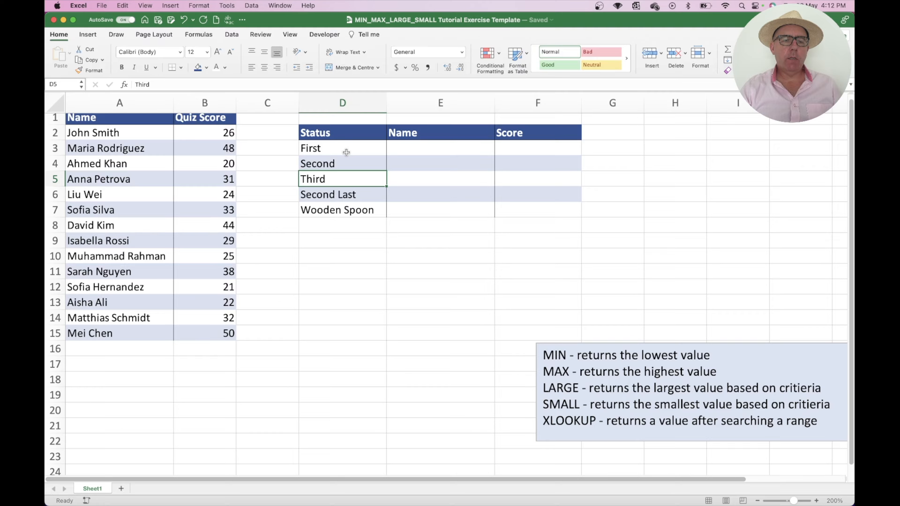
key(Down)
key(Down)
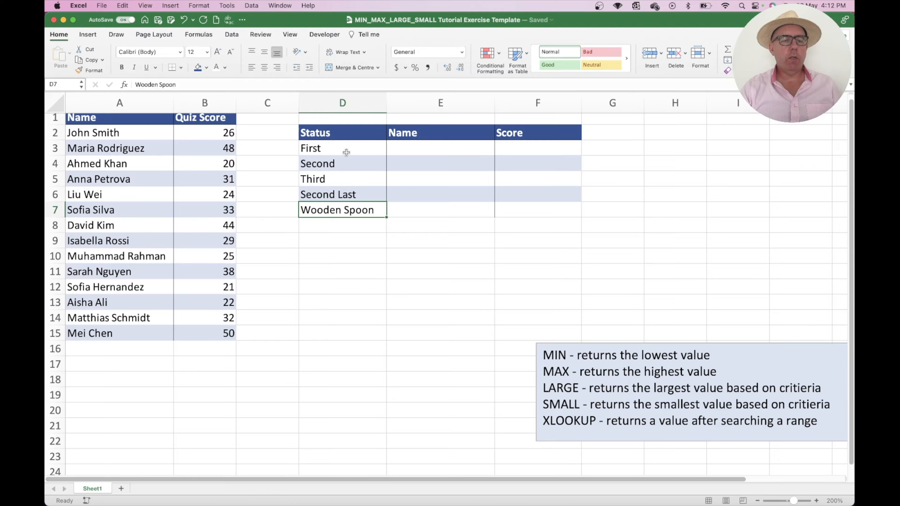
key(Up)
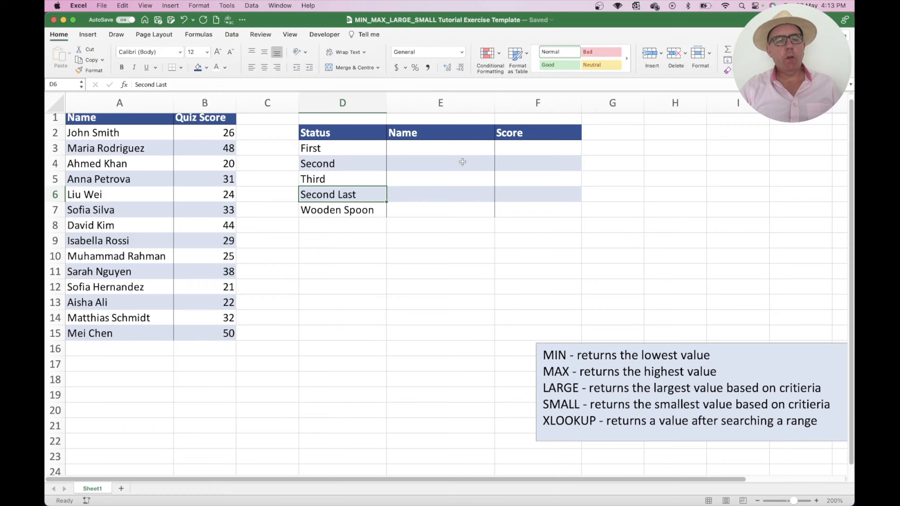
drag(443, 150, 443, 208)
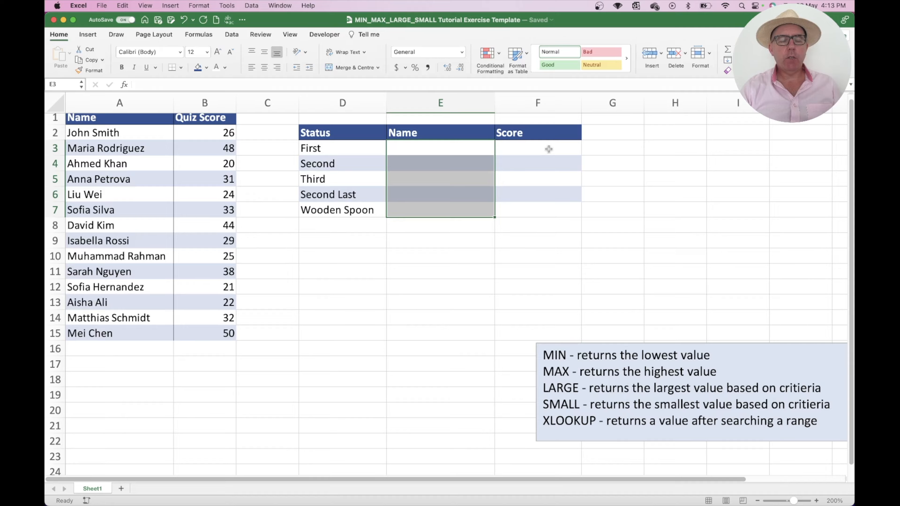
- Enter a MAX formula over B2:B15 as the First place score in F3 and check it against the quiz scores
click(532, 148)
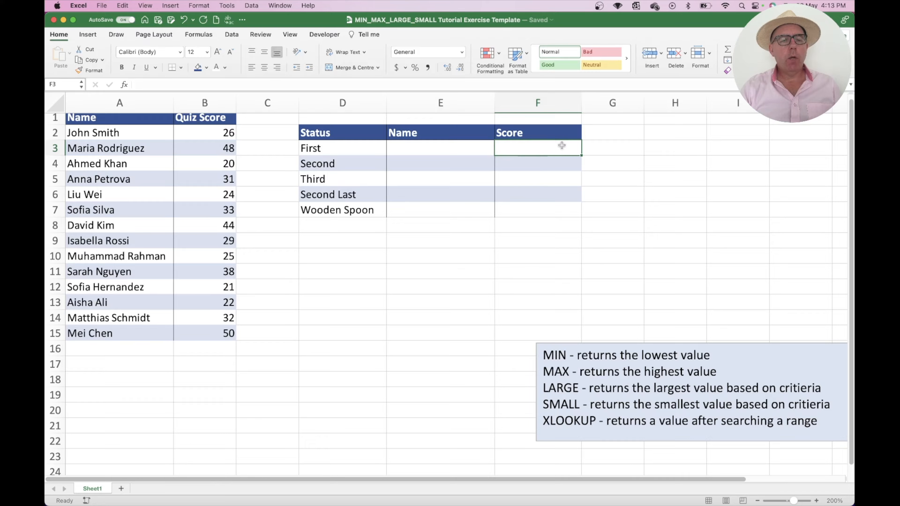
text(=max()
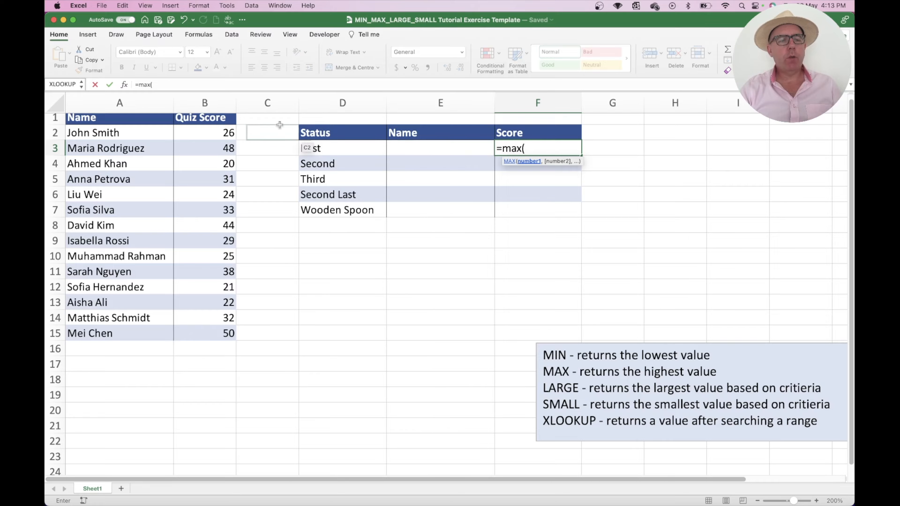
drag(210, 133, 222, 335)
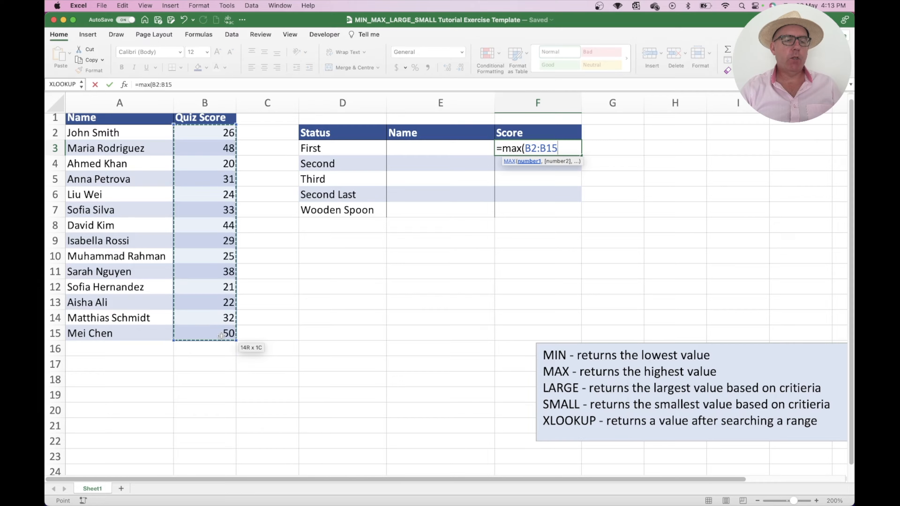
text())
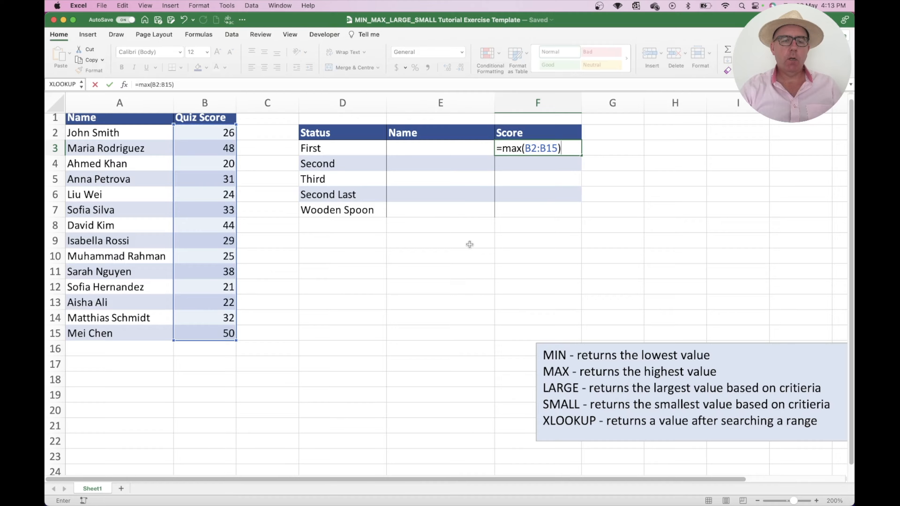
key(Return)
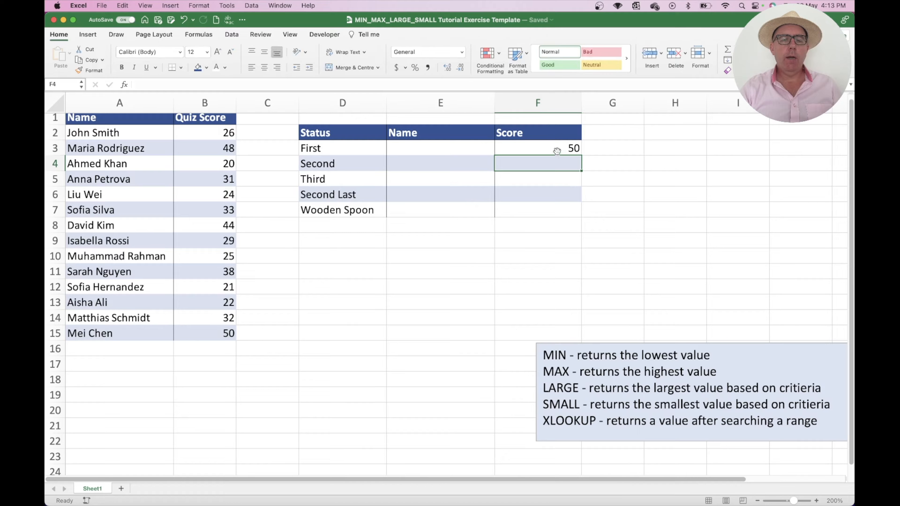
click(551, 147)
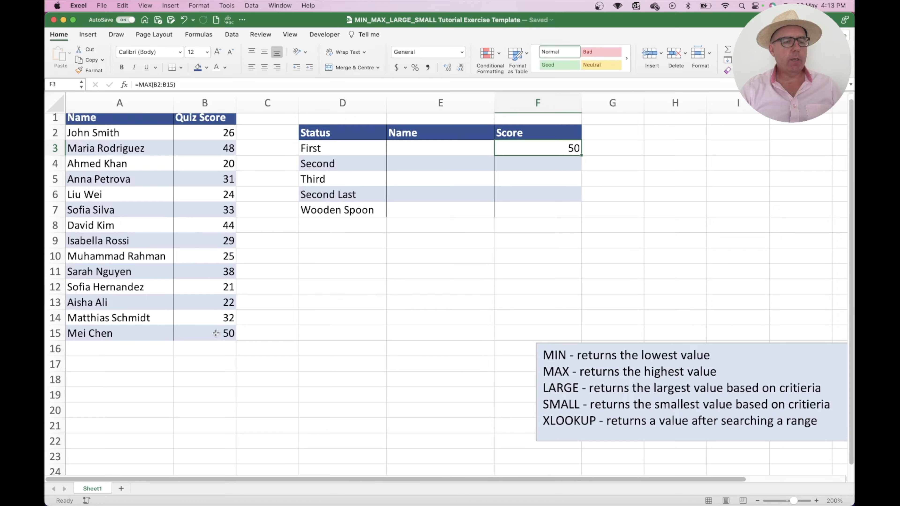
click(216, 332)
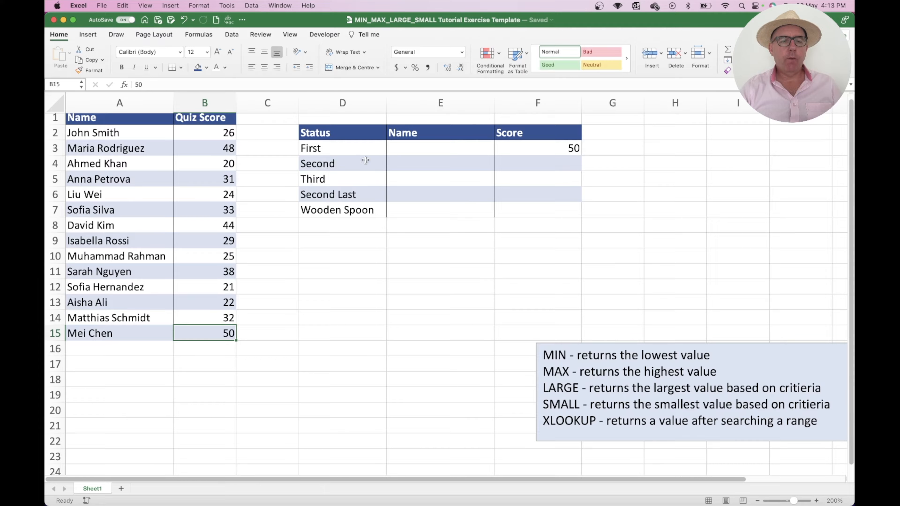
- Enter a MIN formula over B2:B15 as the Wooden Spoon score in F7 and check it against the quiz scores
click(551, 211)
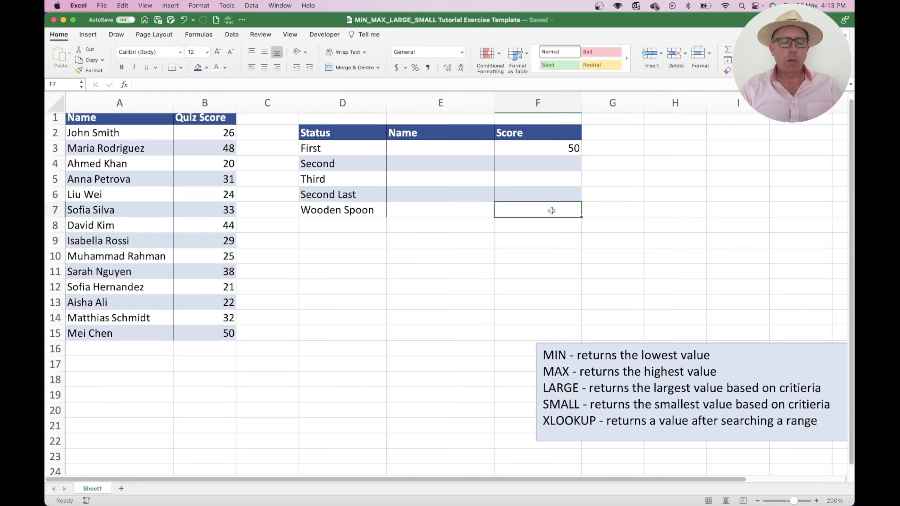
text(=min()
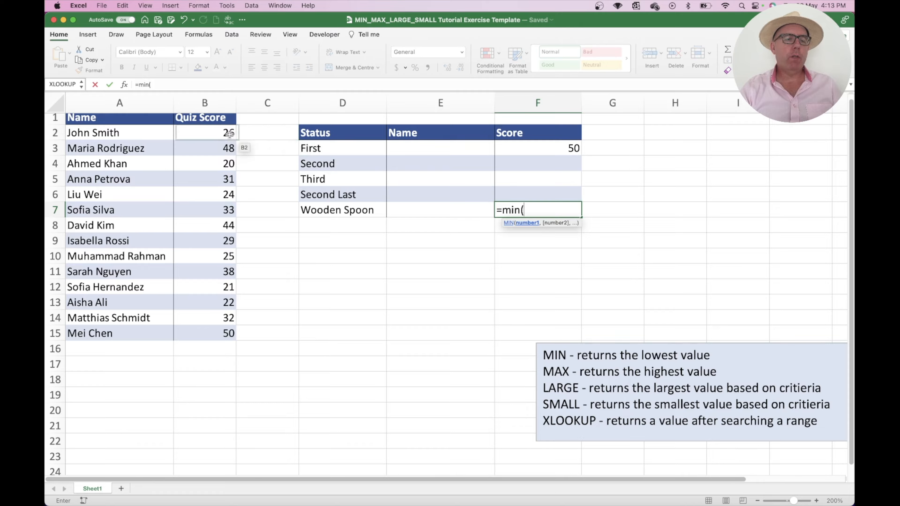
drag(222, 134, 220, 328)
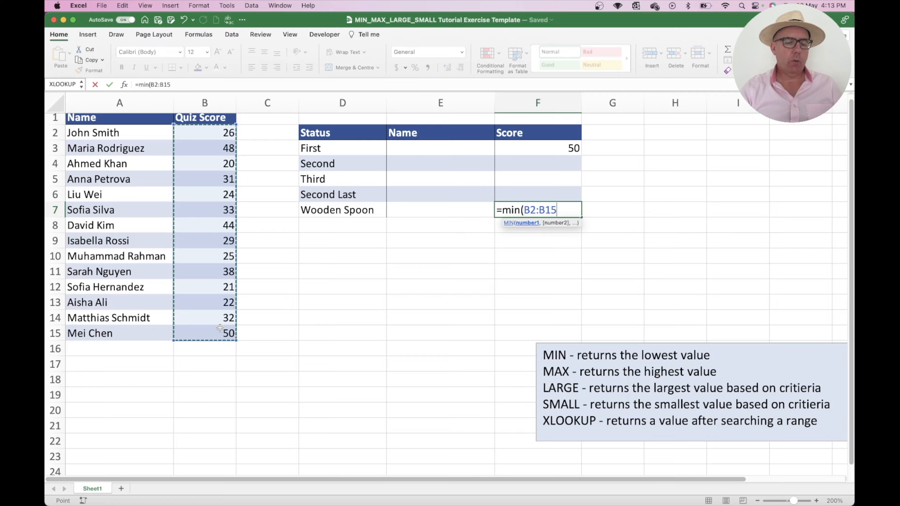
text())
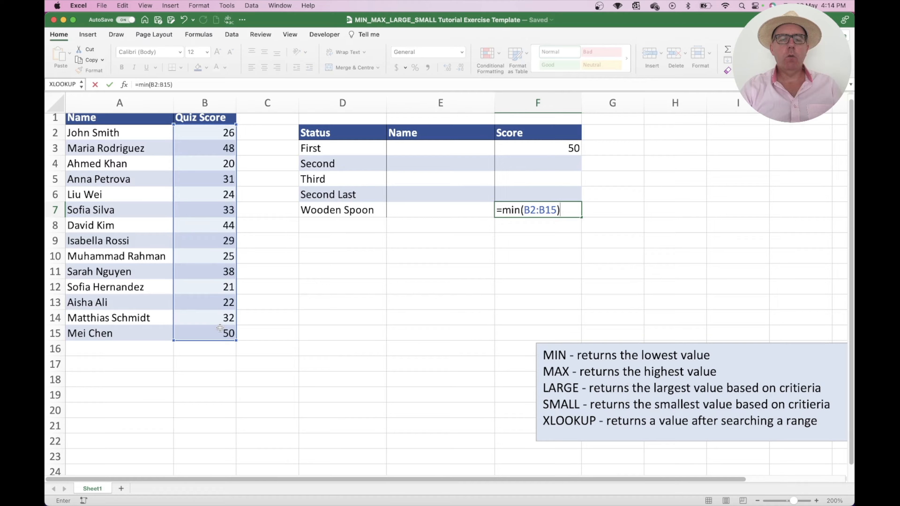
key(Return)
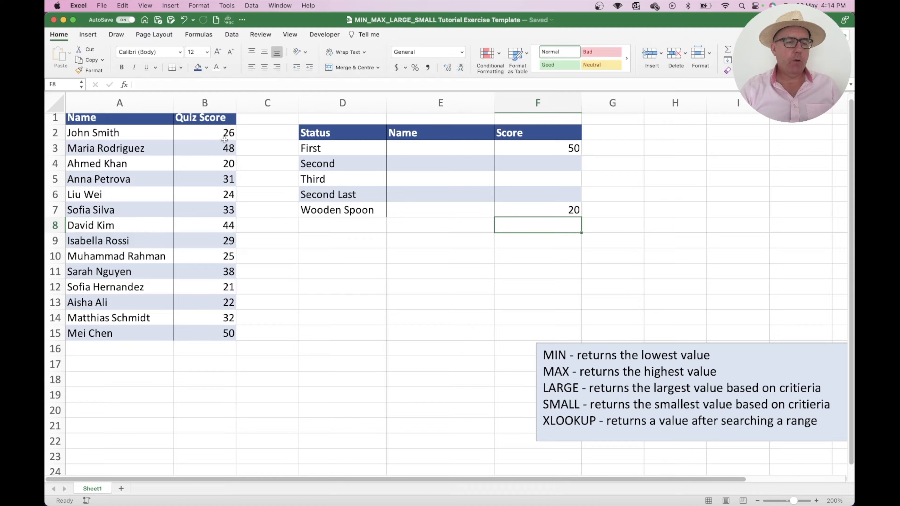
click(220, 160)
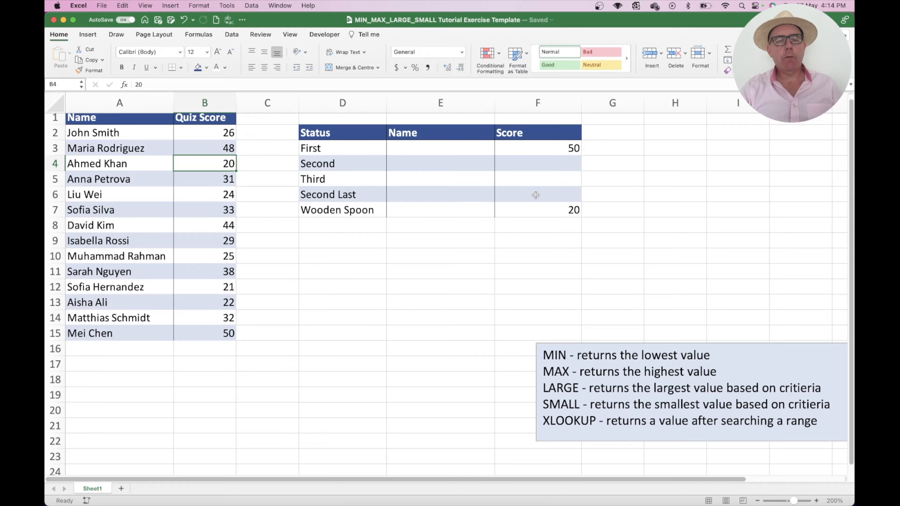
- Insert the LARGE function in the Second place score cell F4 with the Formula Builder undocked, and read its argument descriptions
drag(527, 165, 528, 176)
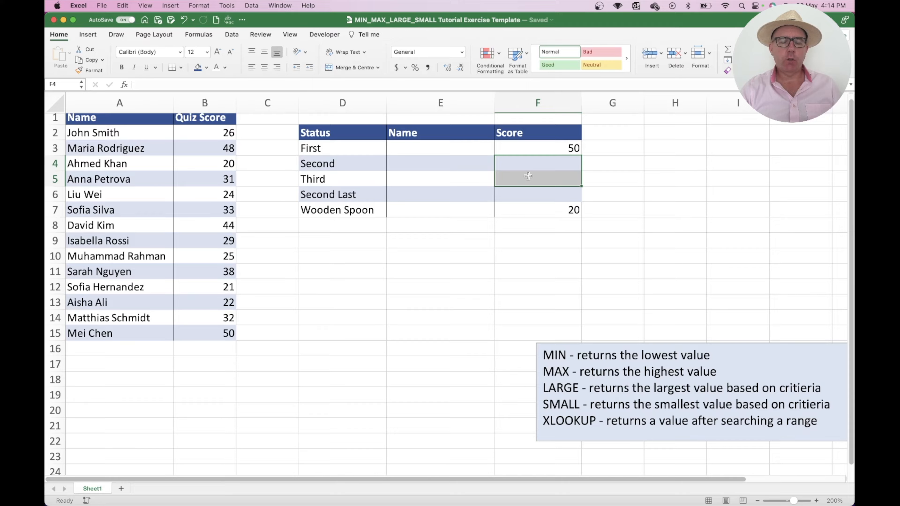
click(541, 164)
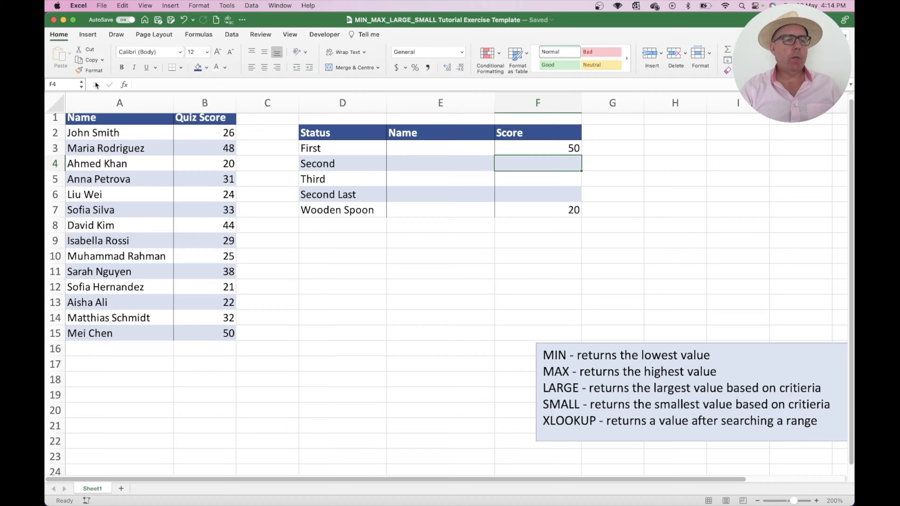
click(124, 85)
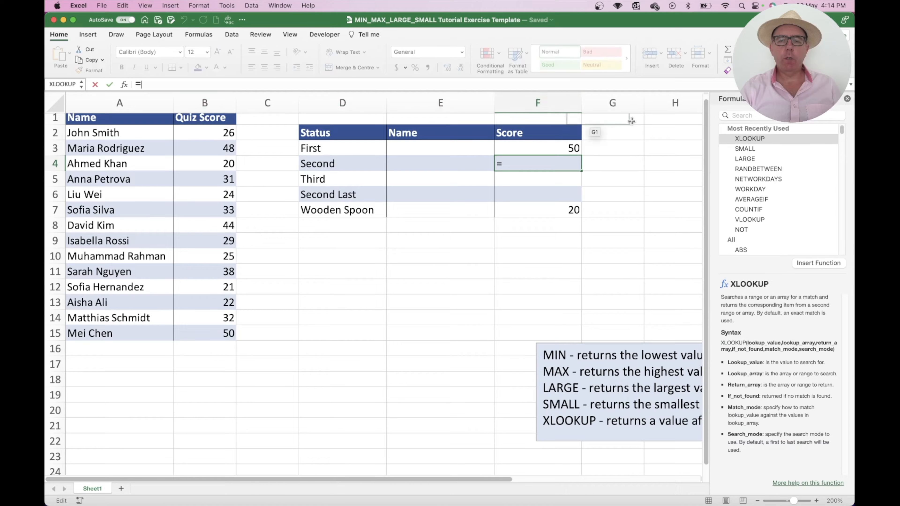
click(747, 160)
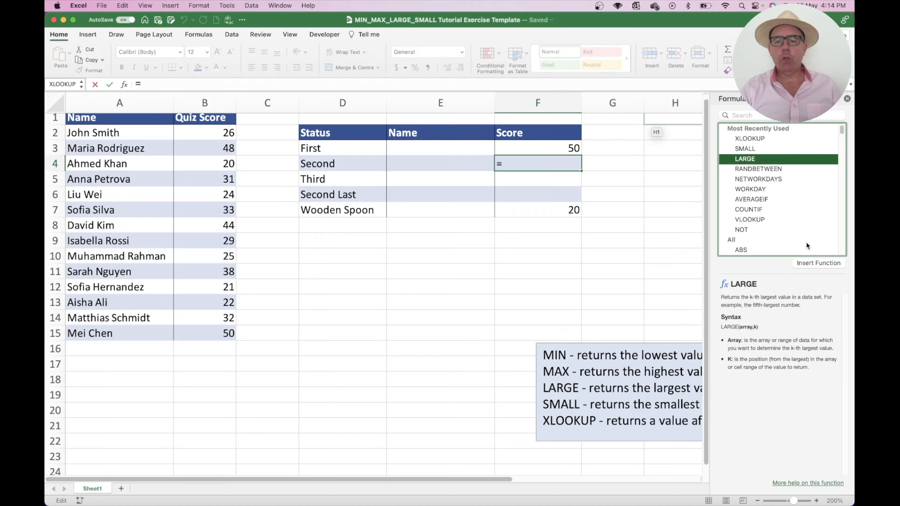
click(816, 262)
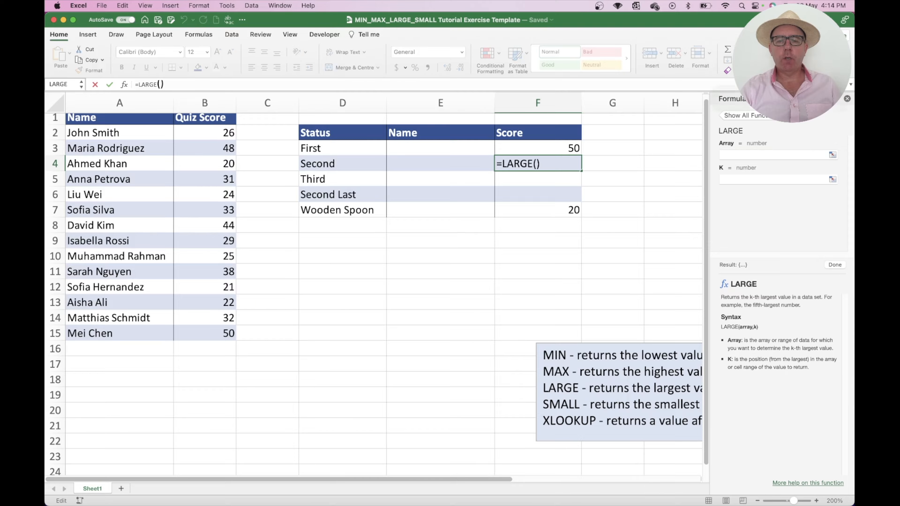
drag(726, 99, 678, 99)
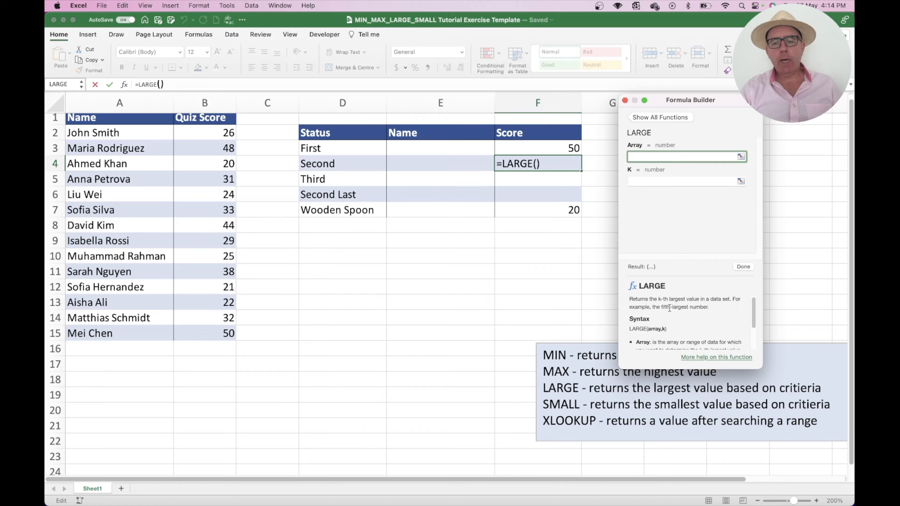
scroll(669, 329, down, 2)
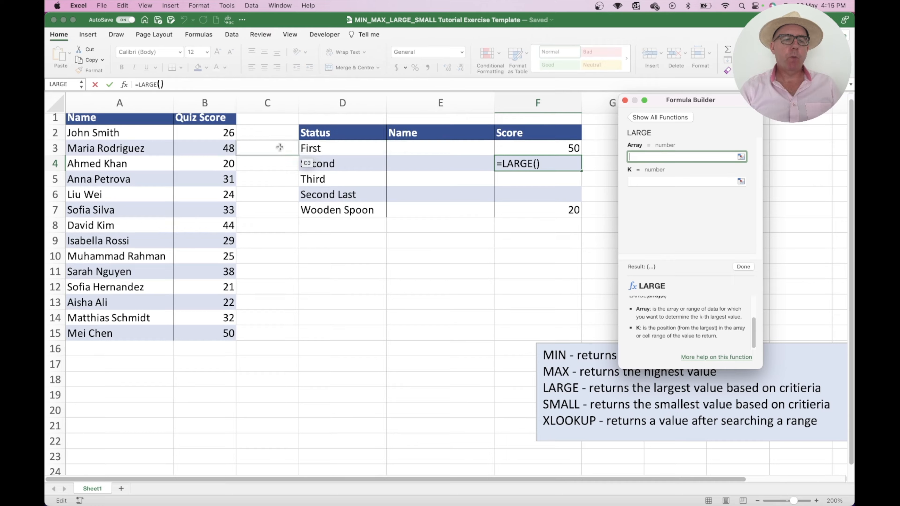
- Complete the LARGE function in F4 with B2:B15 as the array and 2 as K
drag(223, 132, 217, 328)
click(636, 181)
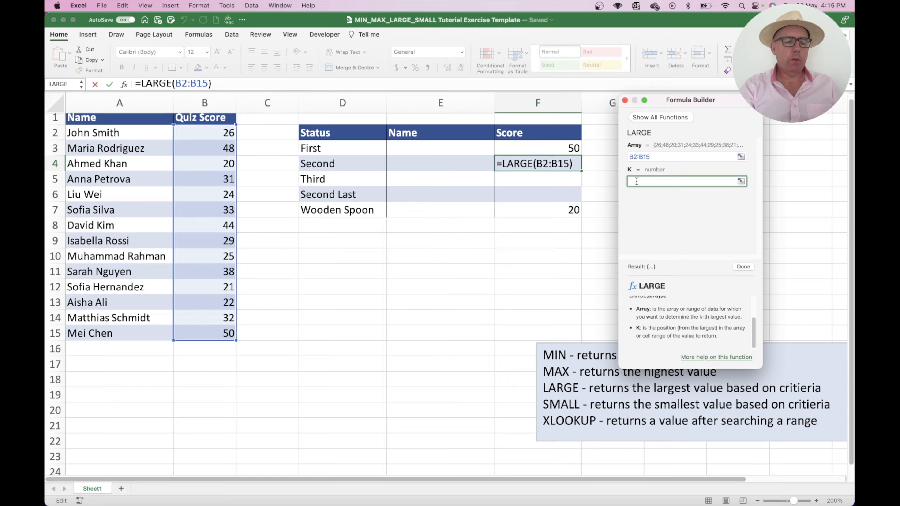
text(2)
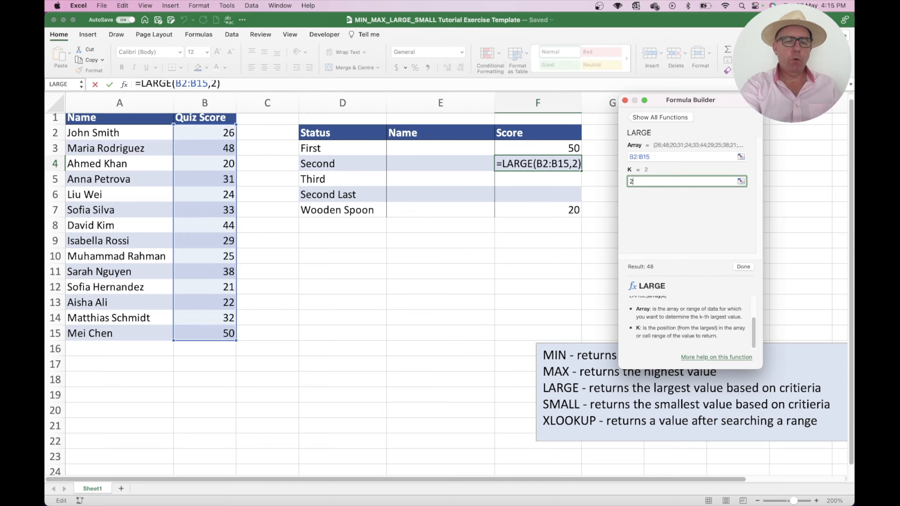
click(743, 266)
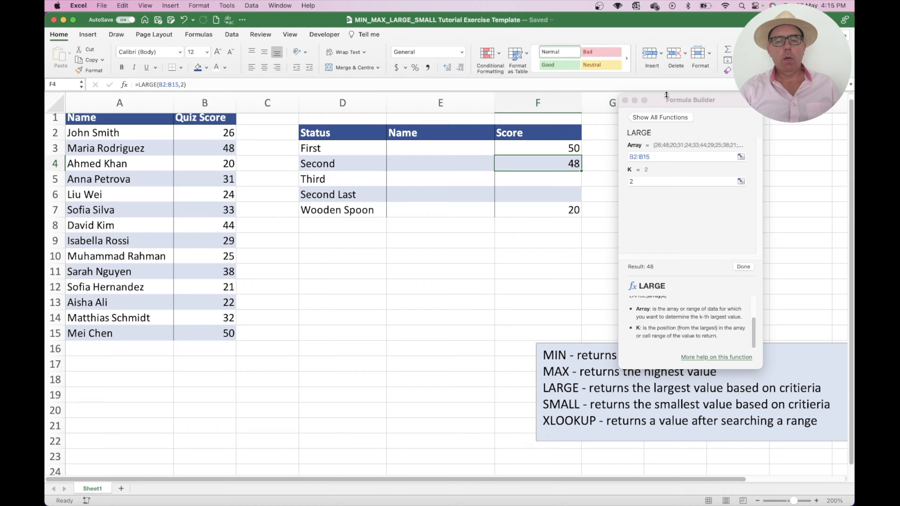
- Close the Formula Builder and check the Second place score against the quiz scores
click(625, 100)
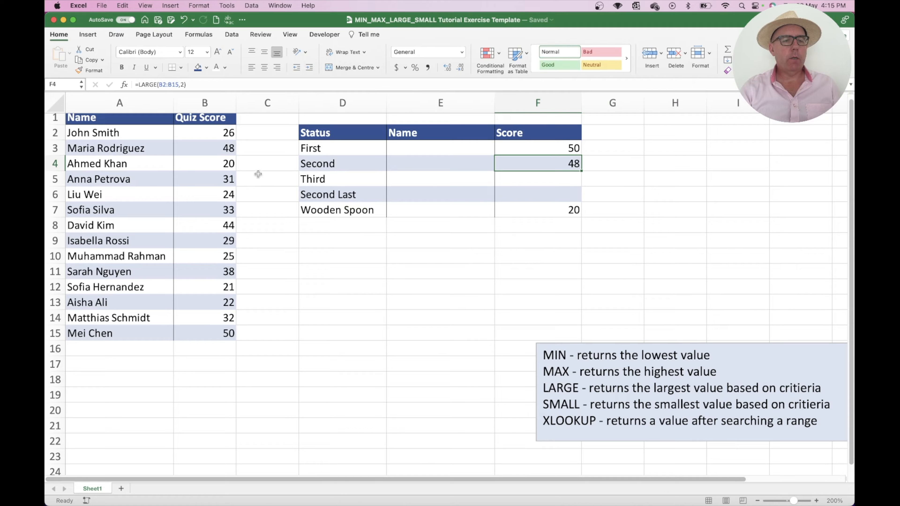
click(213, 148)
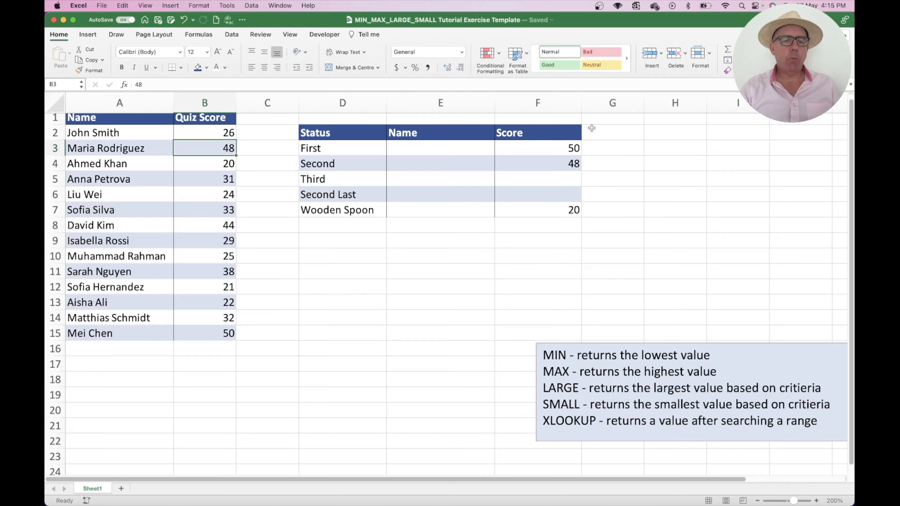
- Insert the LARGE function in the Third place score cell F5 with the Formula Builder undocked
click(550, 177)
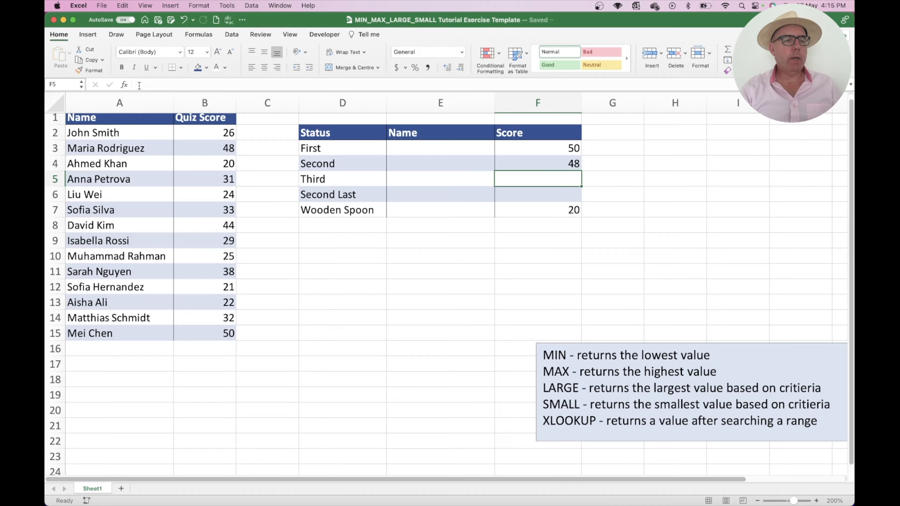
click(124, 85)
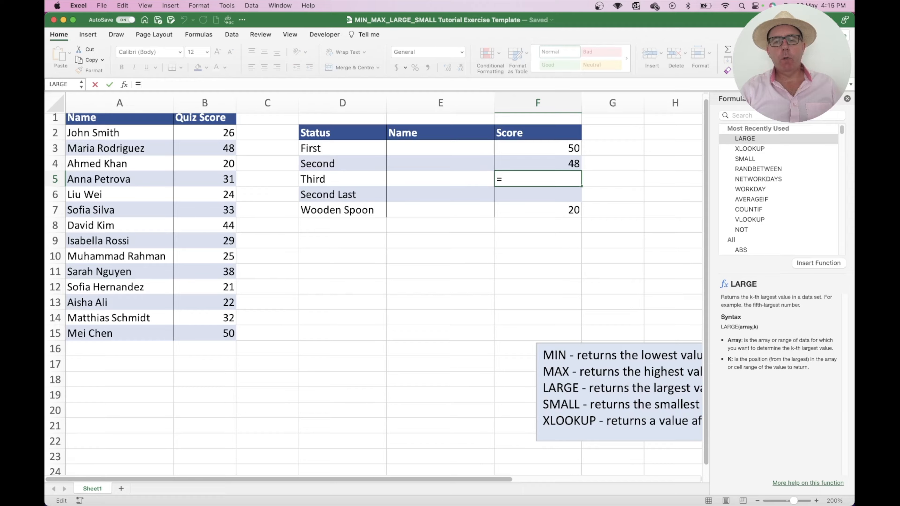
drag(756, 100, 663, 85)
click(662, 124)
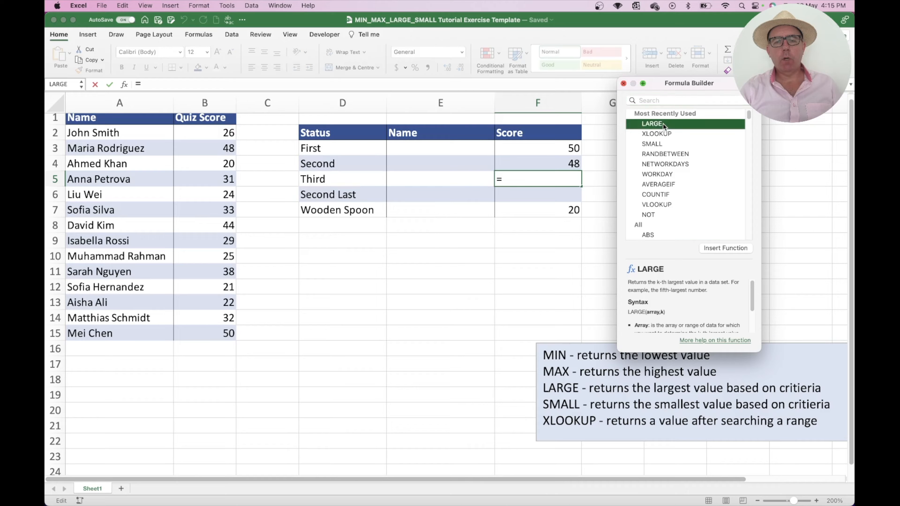
click(732, 246)
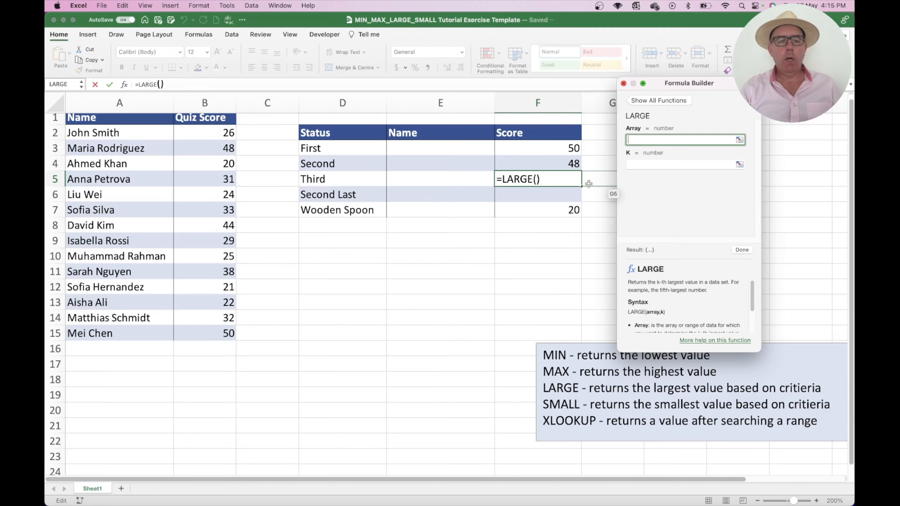
- Complete the LARGE function in F5 with B2:B15 as the array and 3 as K, and close the Formula Builder
drag(227, 133, 230, 336)
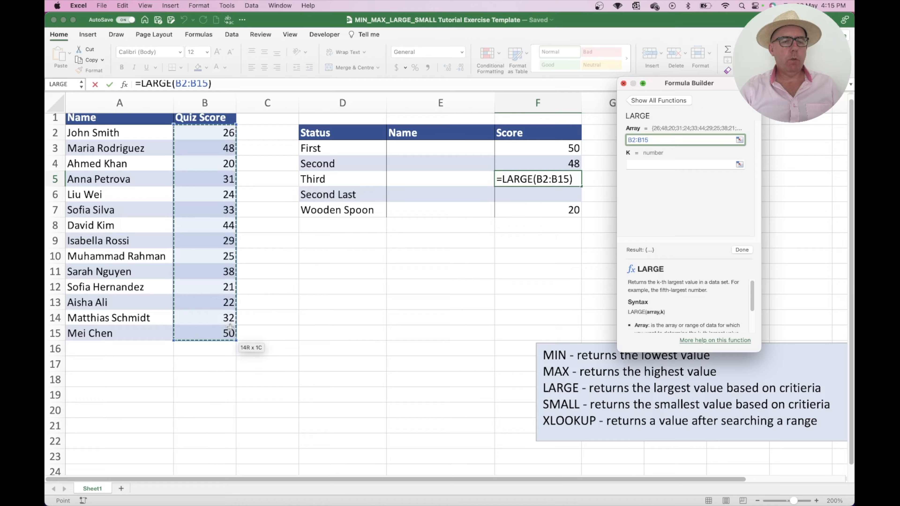
click(639, 161)
text(3)
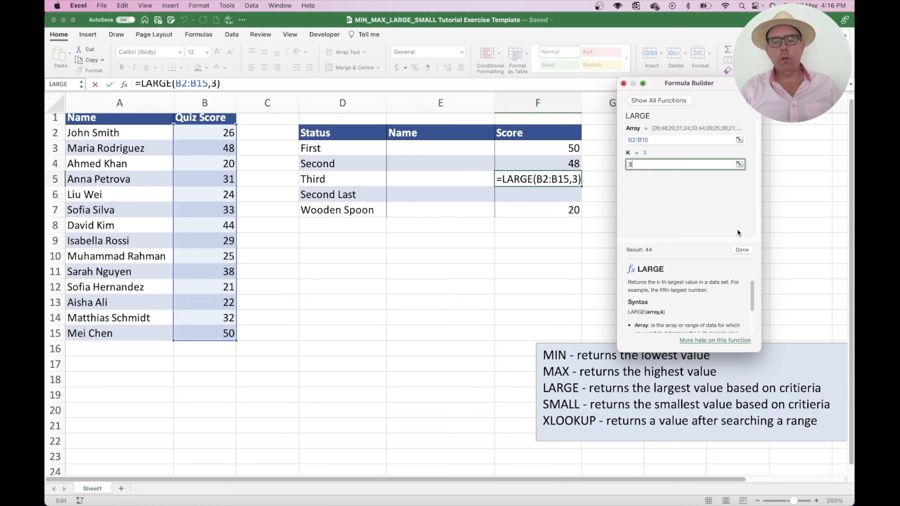
click(742, 248)
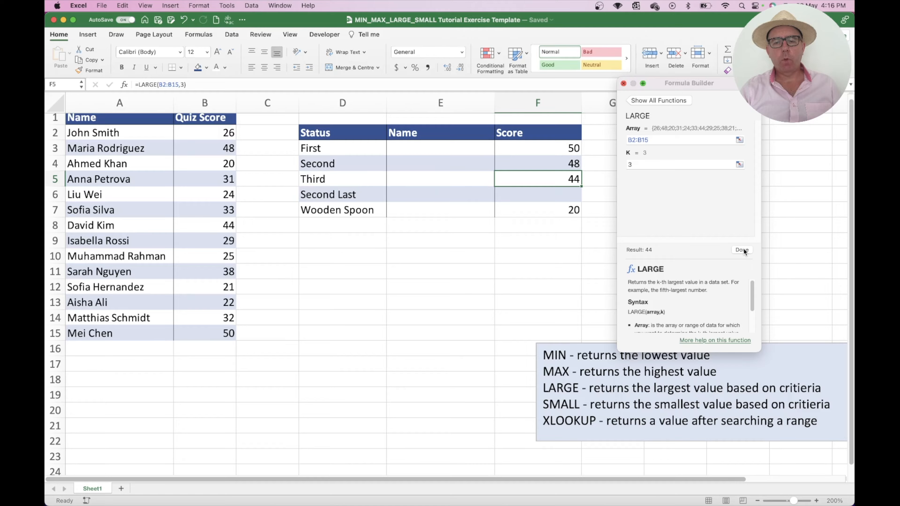
click(623, 84)
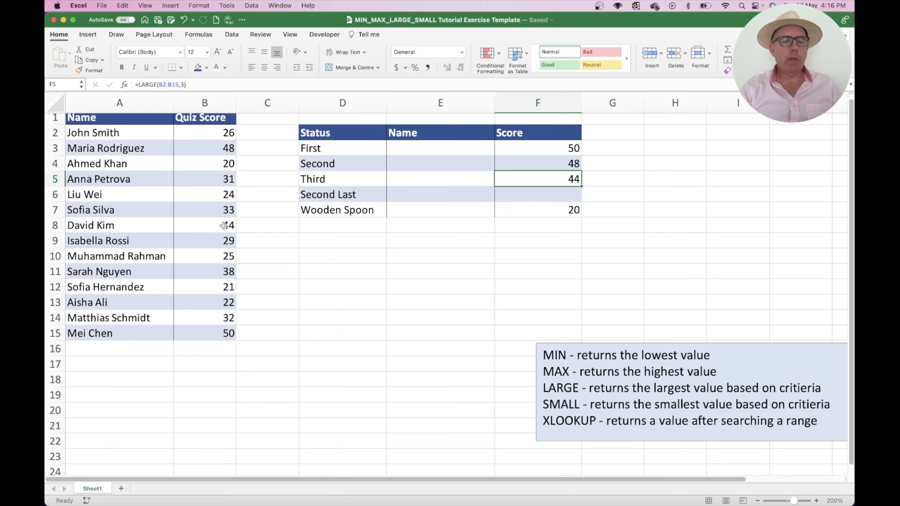
- Insert the SMALL function in the Second Last score cell F6 and undock the Formula Builder
key(Down)
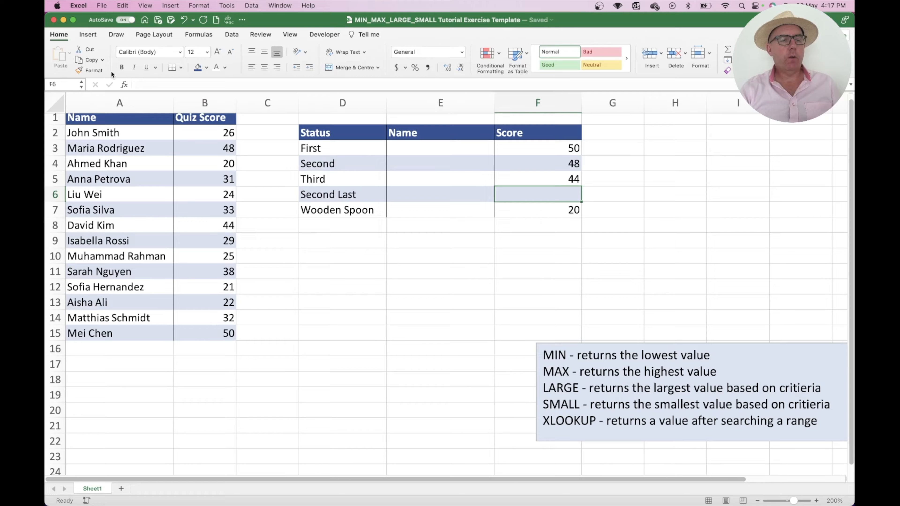
click(124, 85)
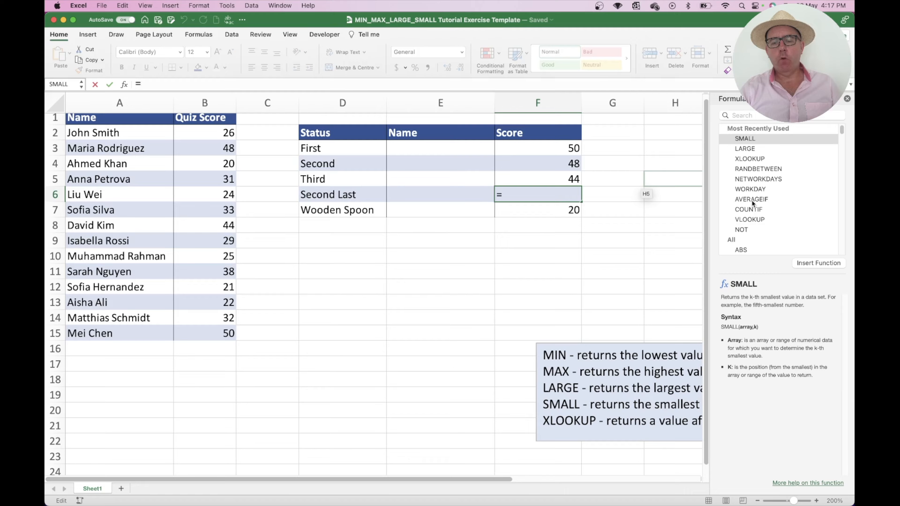
click(747, 145)
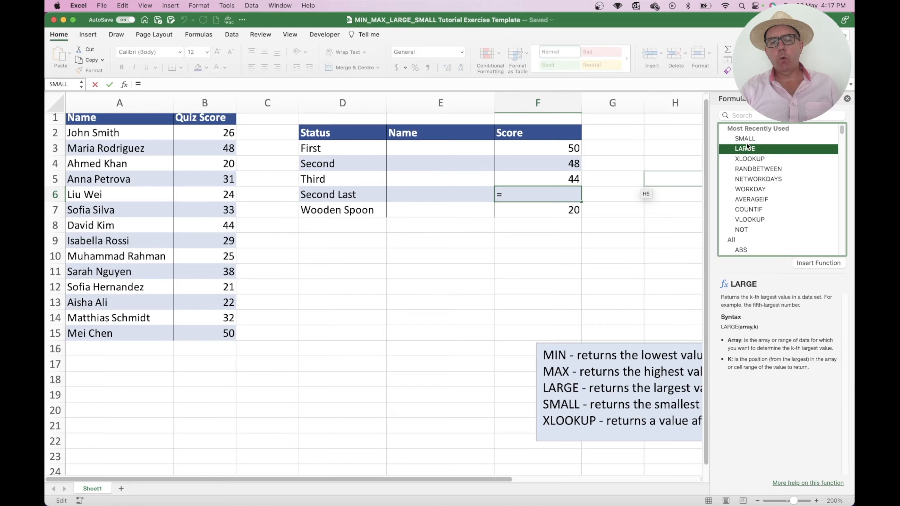
click(743, 138)
click(811, 262)
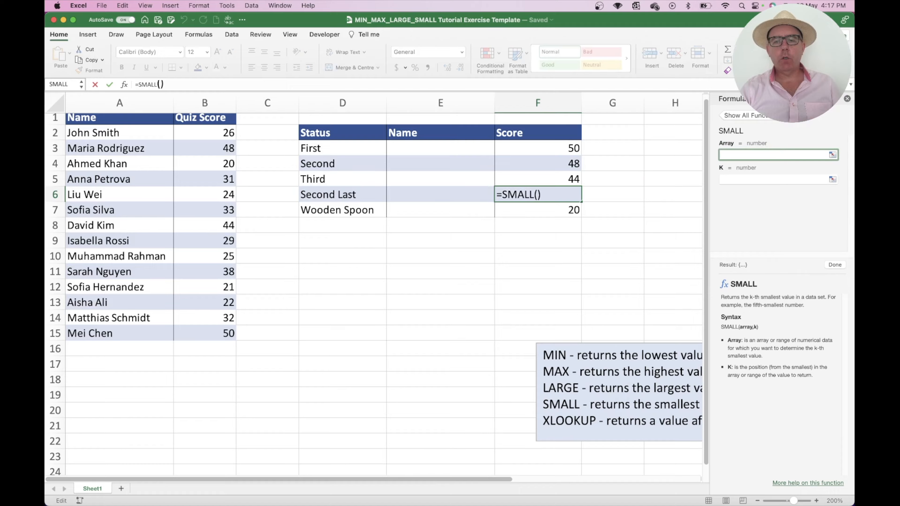
drag(732, 99, 655, 125)
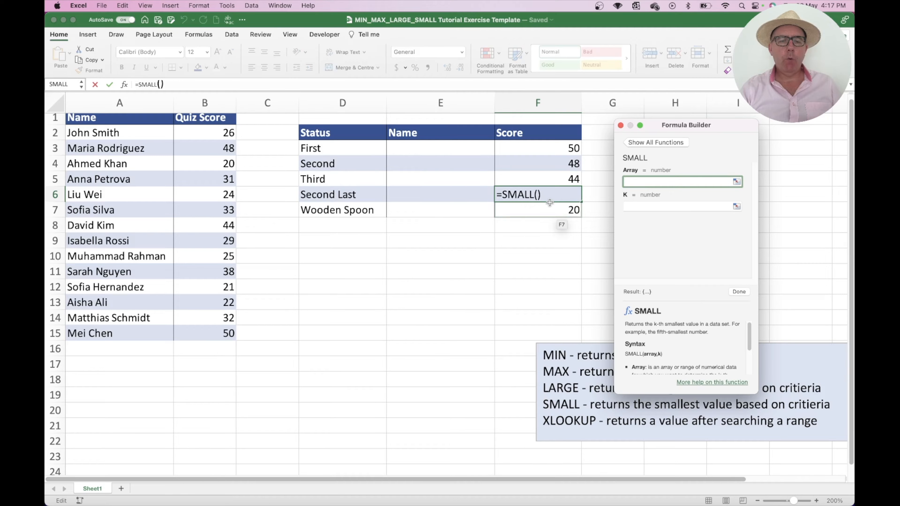
- Complete the SMALL function in F6 with B2:B15 as the array and 2 as K, and close the Formula Builder
drag(212, 147, 214, 319)
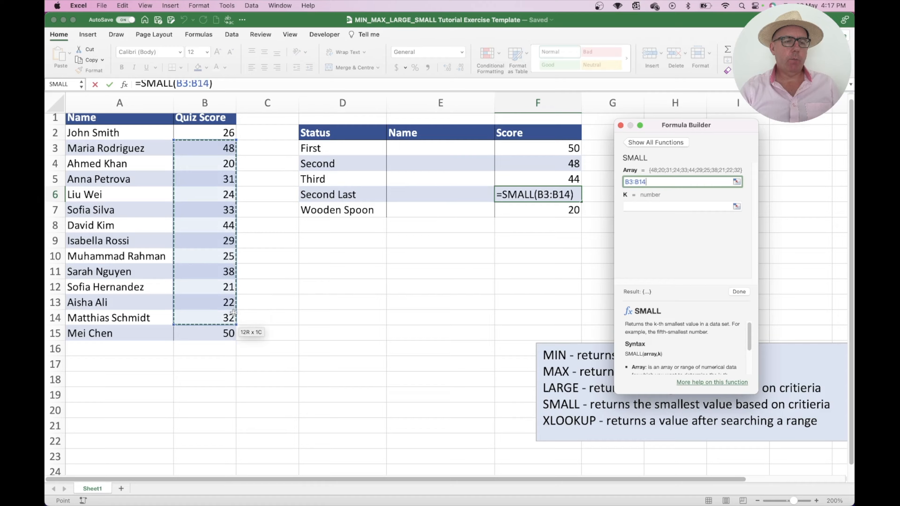
click(210, 120)
drag(211, 136, 225, 330)
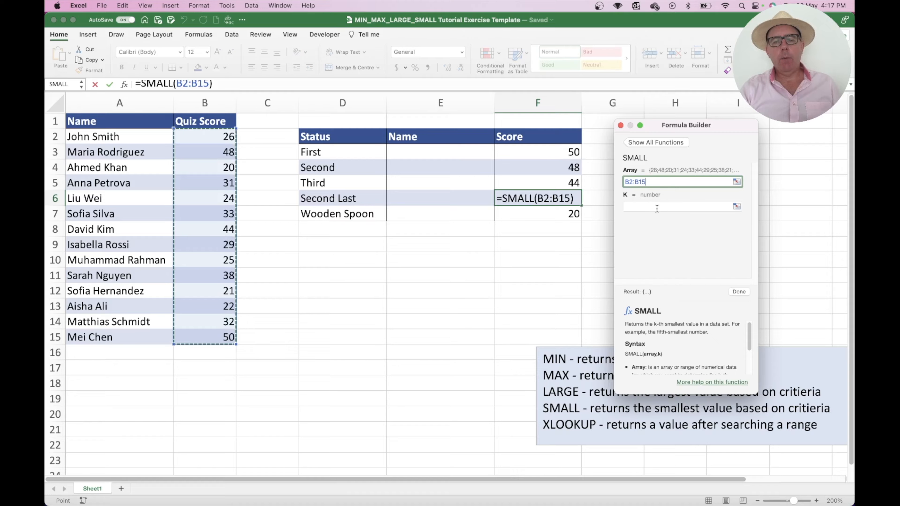
click(647, 206)
text(2)
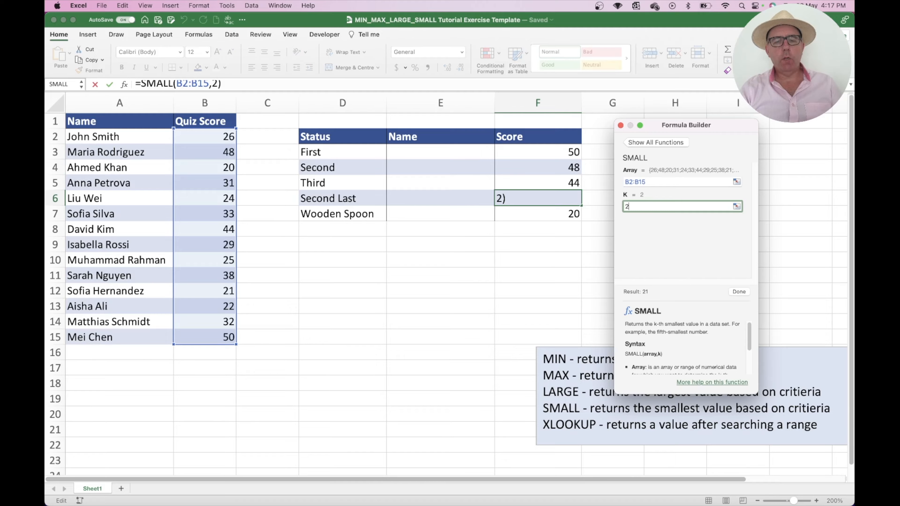
click(739, 292)
click(620, 125)
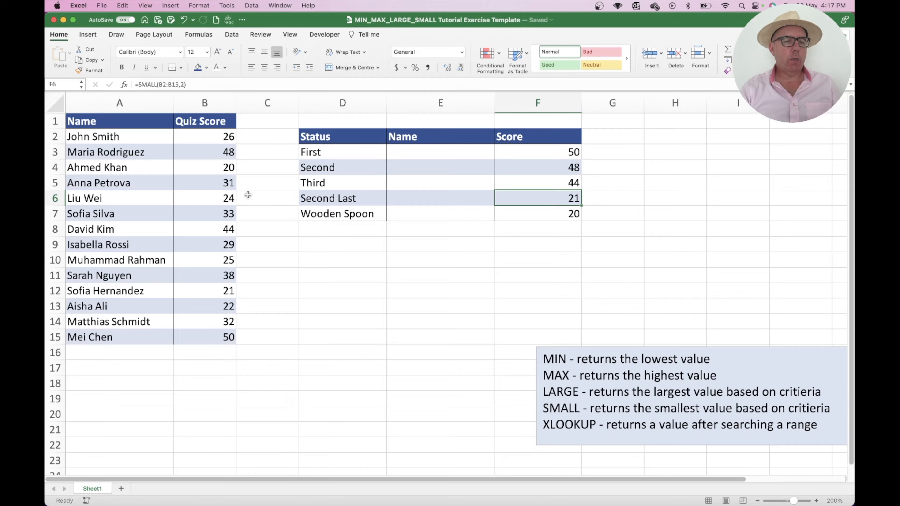
- Check the Second Last score against the quiz scores and review the Second place formula in F4
click(226, 296)
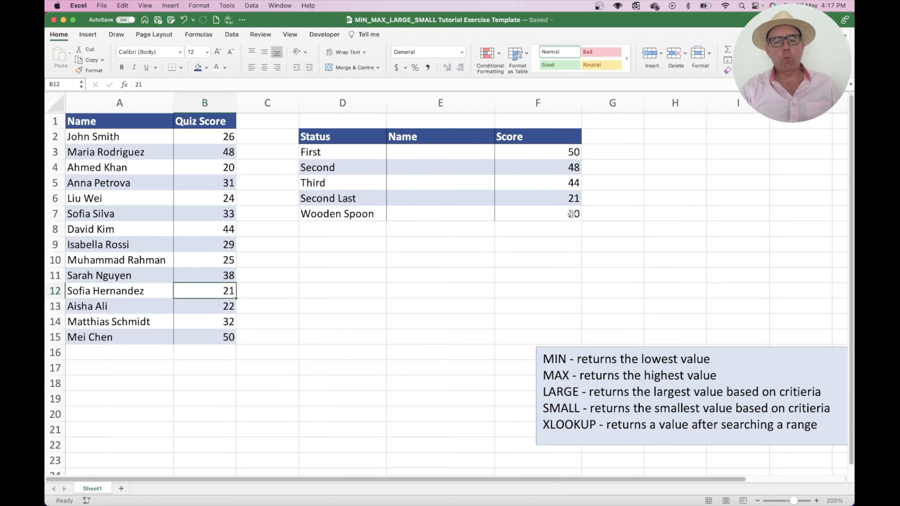
double_click(566, 166)
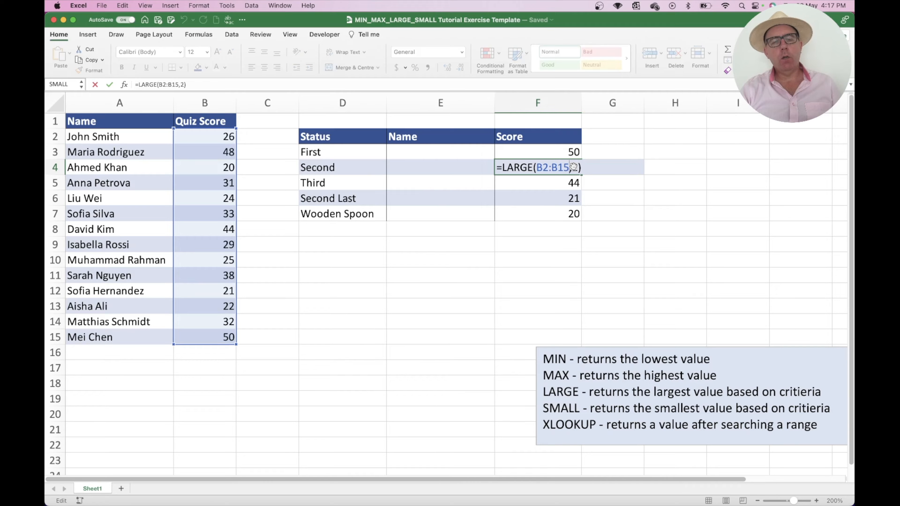
key(Return)
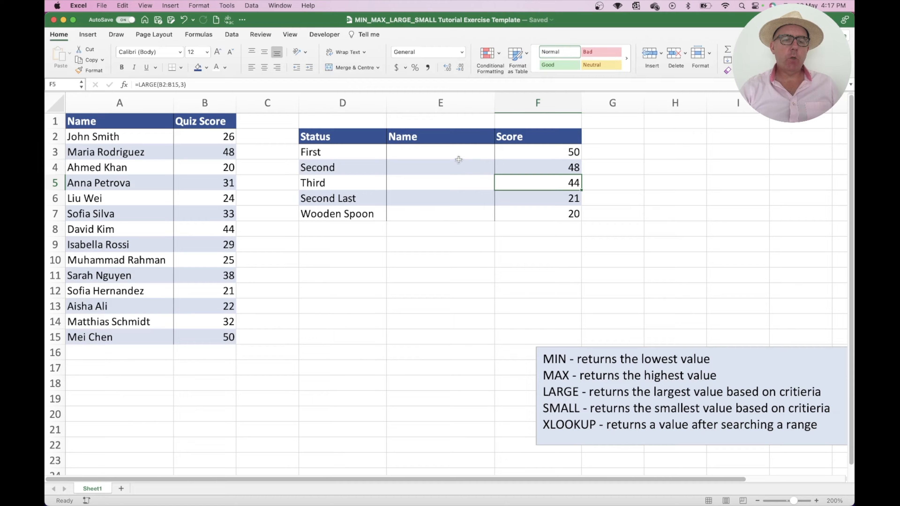
- Insert the XLOOKUP function in the First place Name cell E3 with the Formula Builder undocked, and review its arguments
drag(456, 156, 455, 216)
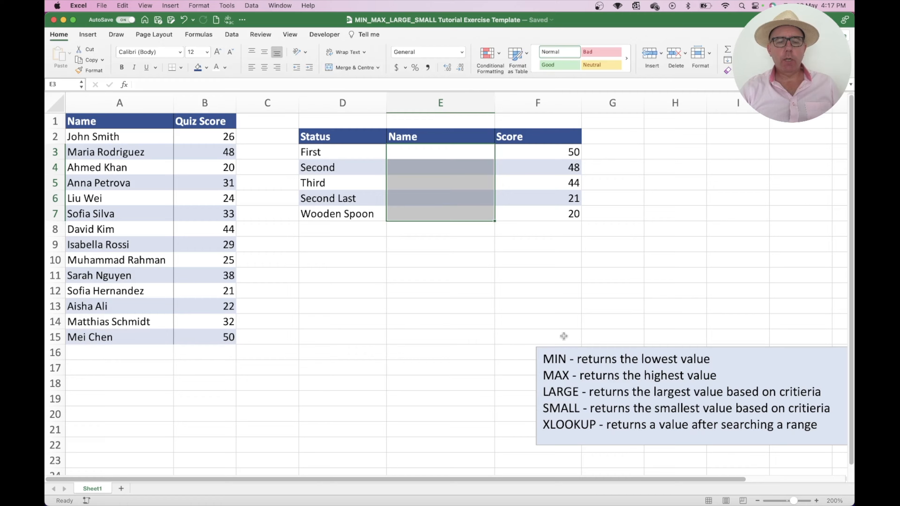
click(449, 152)
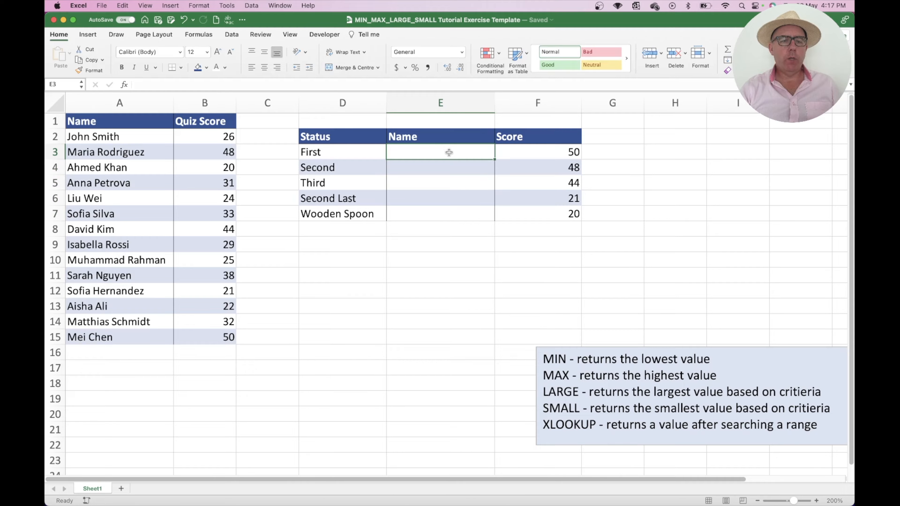
click(124, 84)
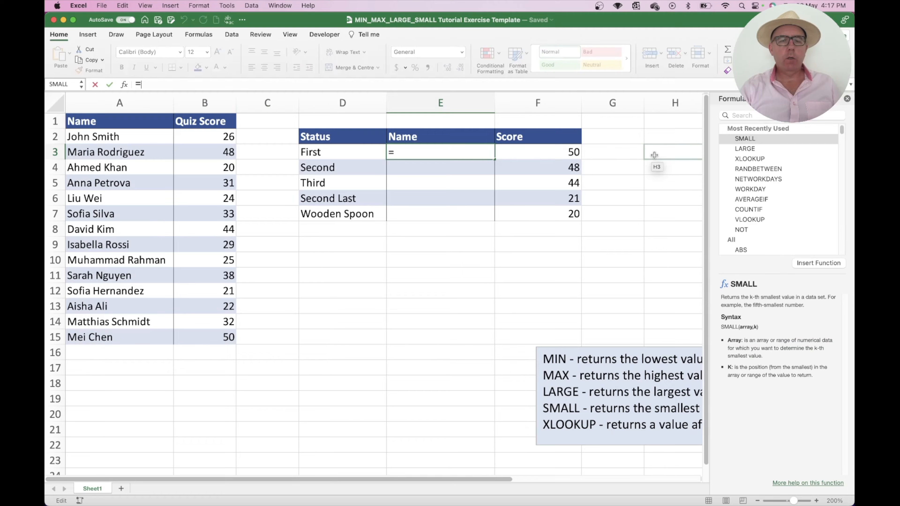
drag(720, 99, 673, 101)
click(647, 160)
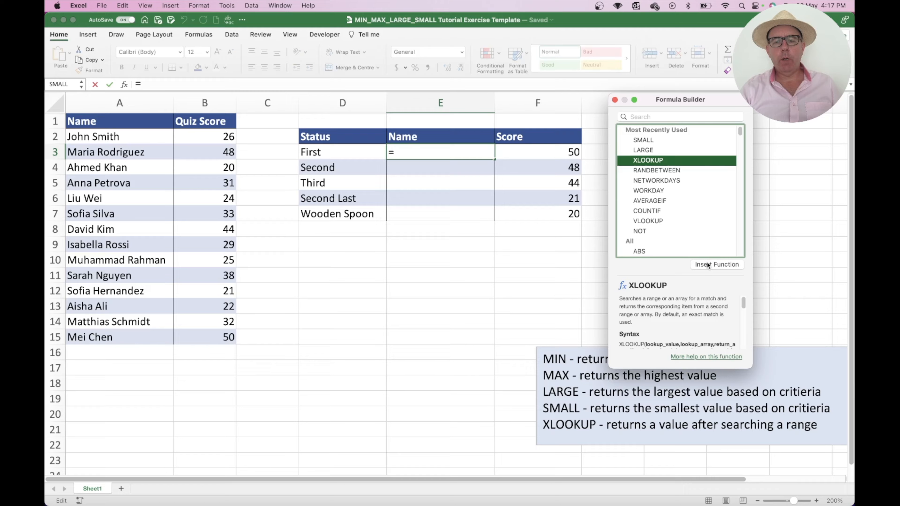
click(707, 264)
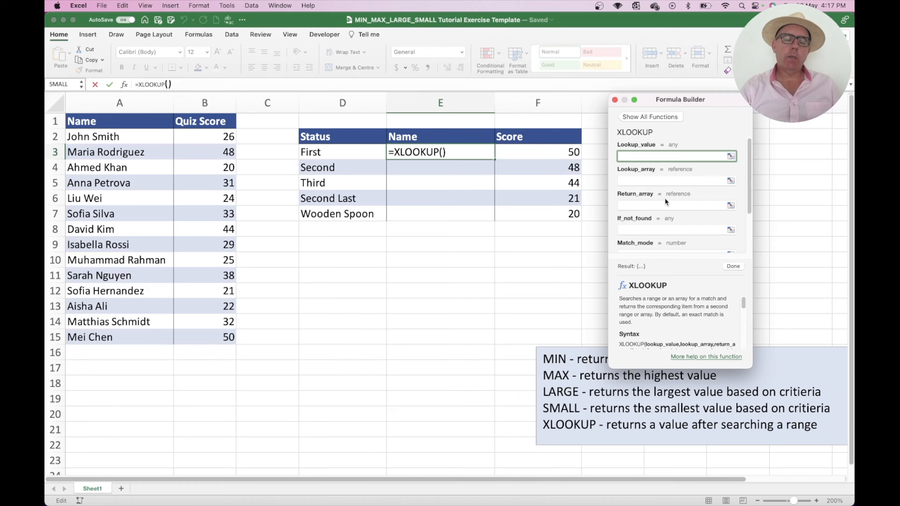
scroll(665, 196, down, 3)
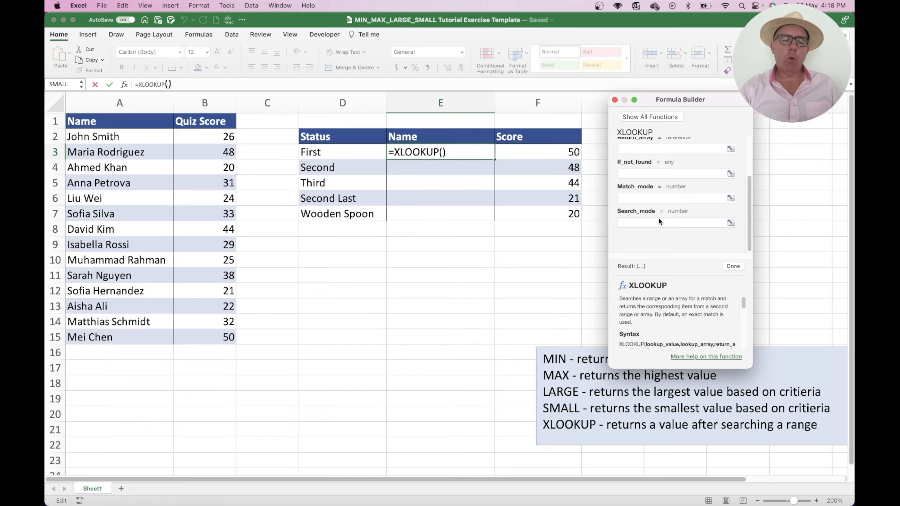
scroll(659, 217, up, 3)
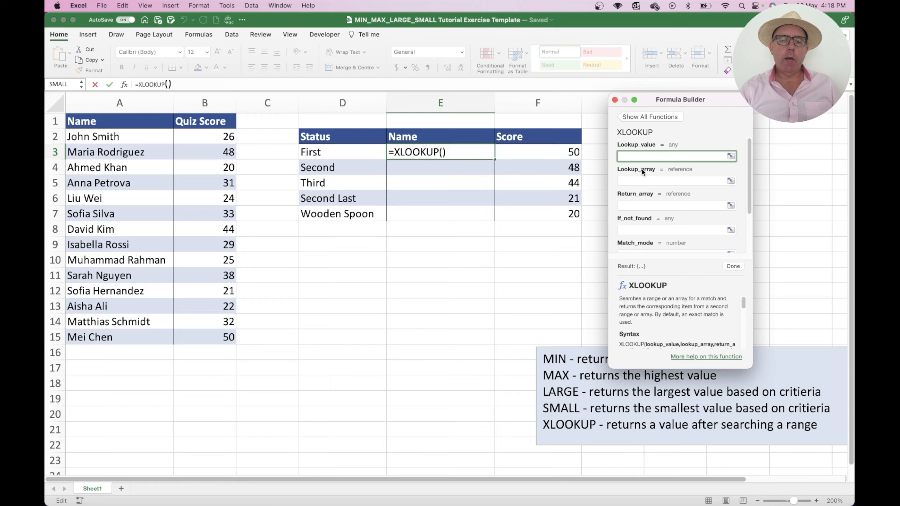
mouse_move(641, 169)
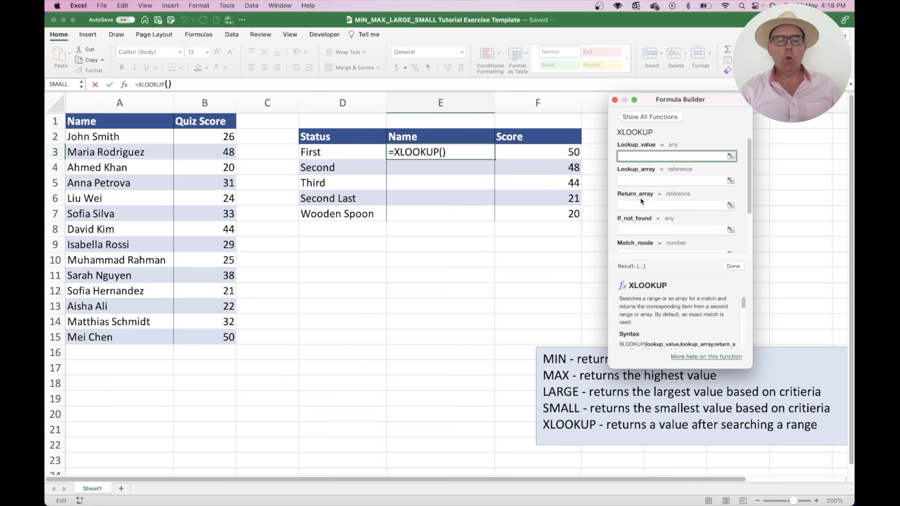
mouse_move(640, 200)
- Complete the XLOOKUP in E3 with F3 as lookup value, B2:B15 as lookup array and A2:A15 as return array, and close the Formula Builder
click(562, 150)
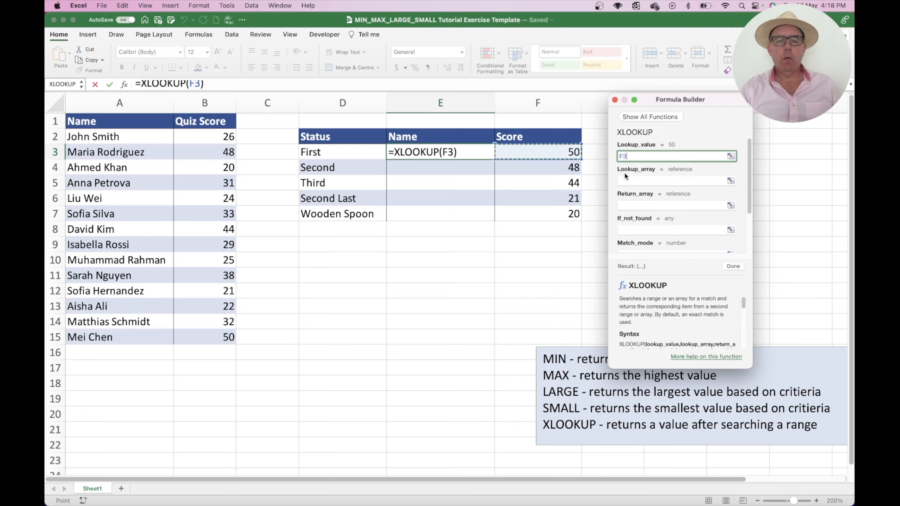
click(633, 179)
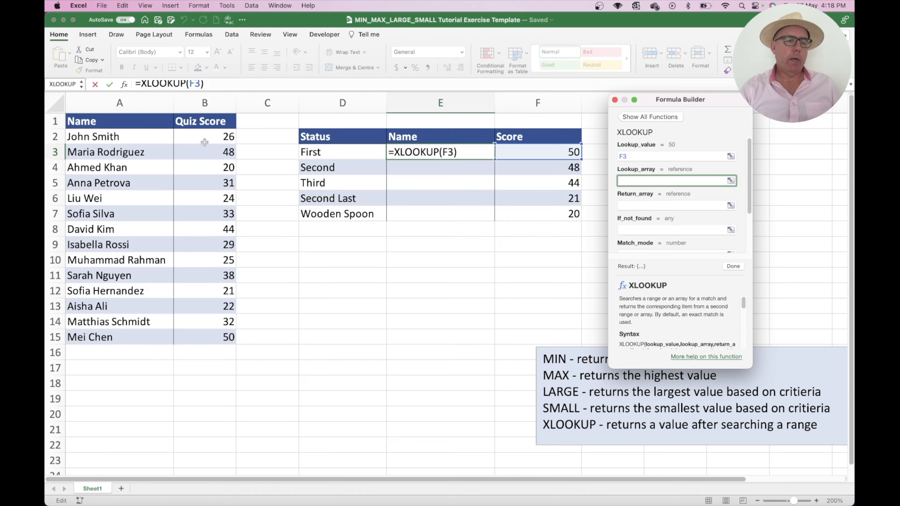
drag(199, 138, 216, 331)
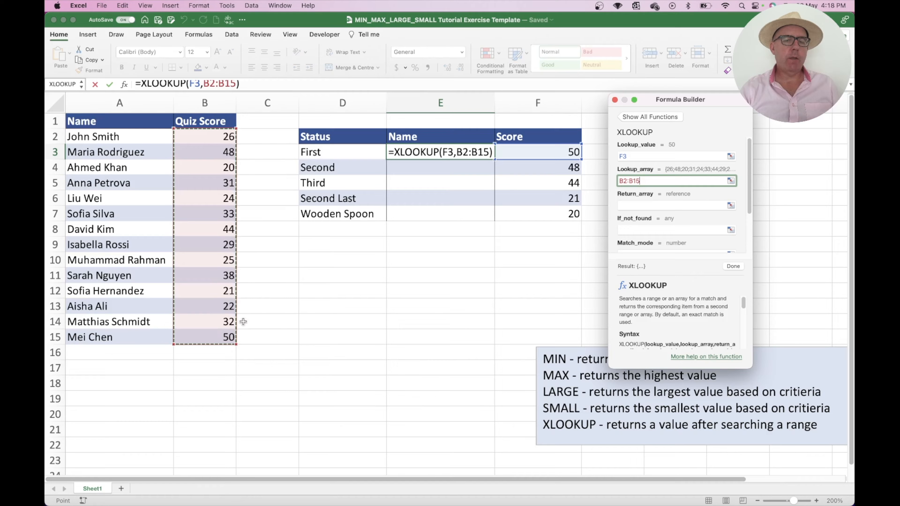
click(637, 205)
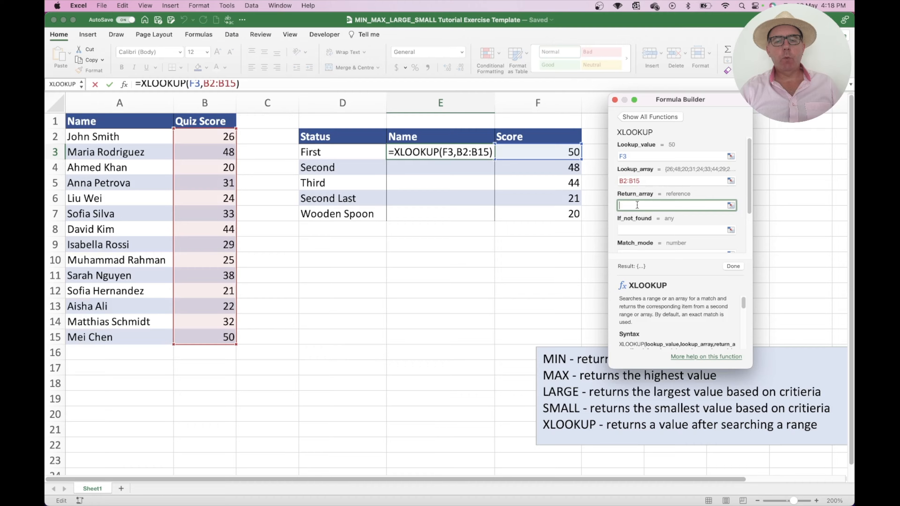
drag(110, 138, 112, 336)
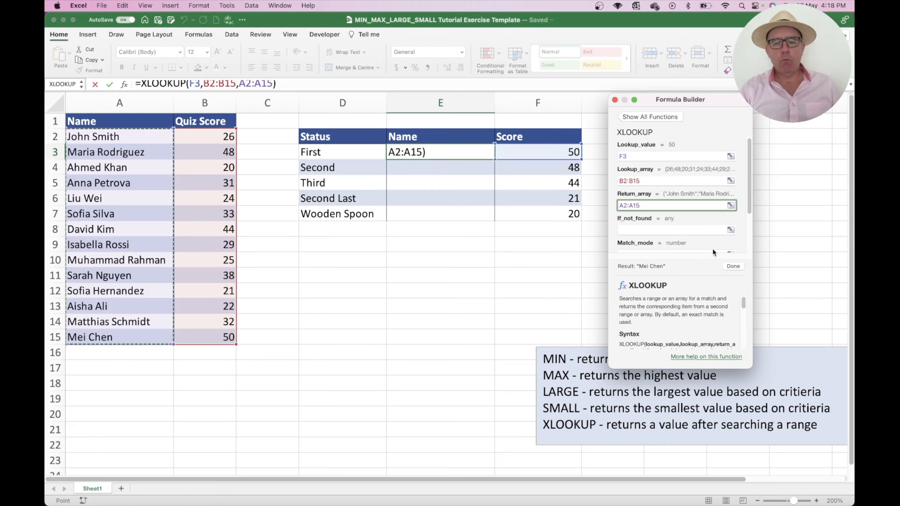
click(733, 265)
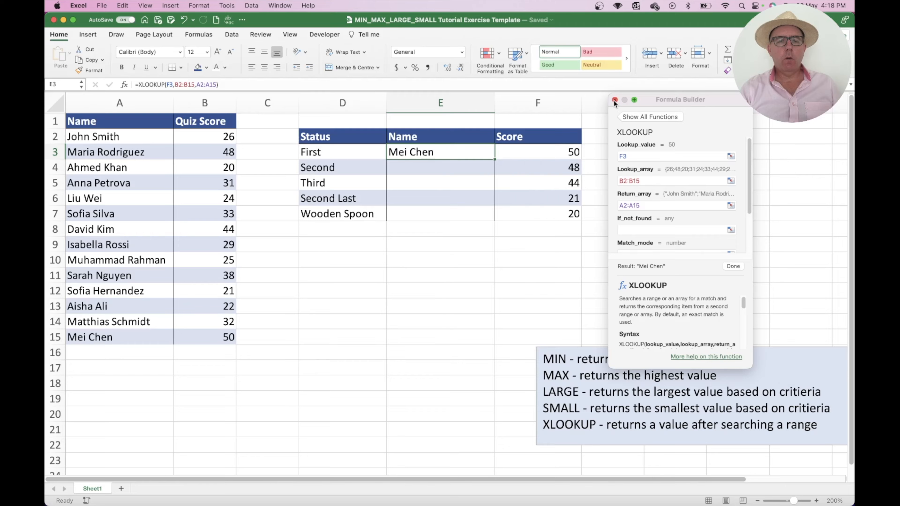
click(614, 100)
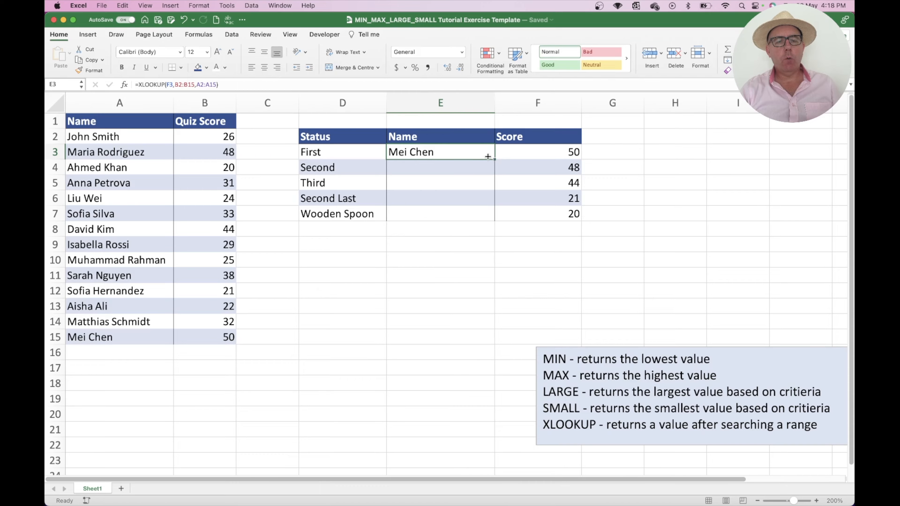
- Copy the XLOOKUP formula from E3 into E4:E7 as formulas only, and inspect the ranges in the Third place formula in E5
key(super+c)
drag(466, 166, 466, 208)
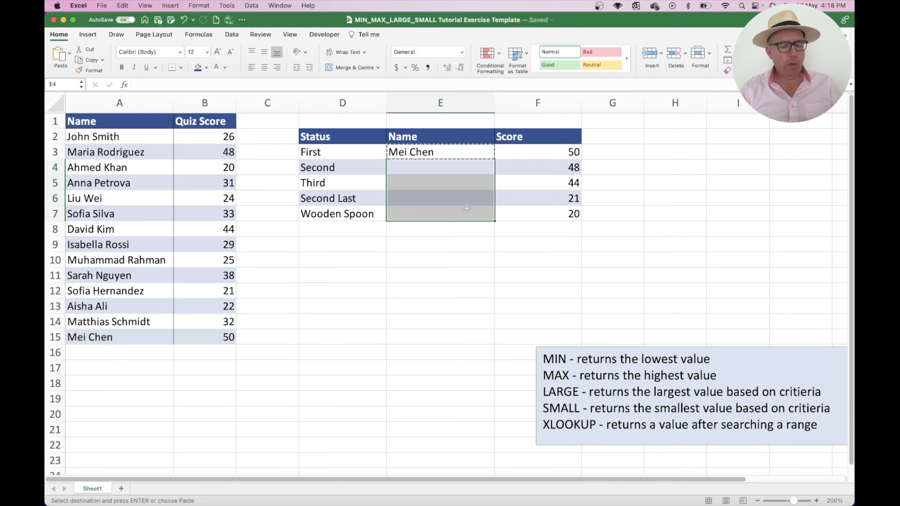
key(ctrl+super+v)
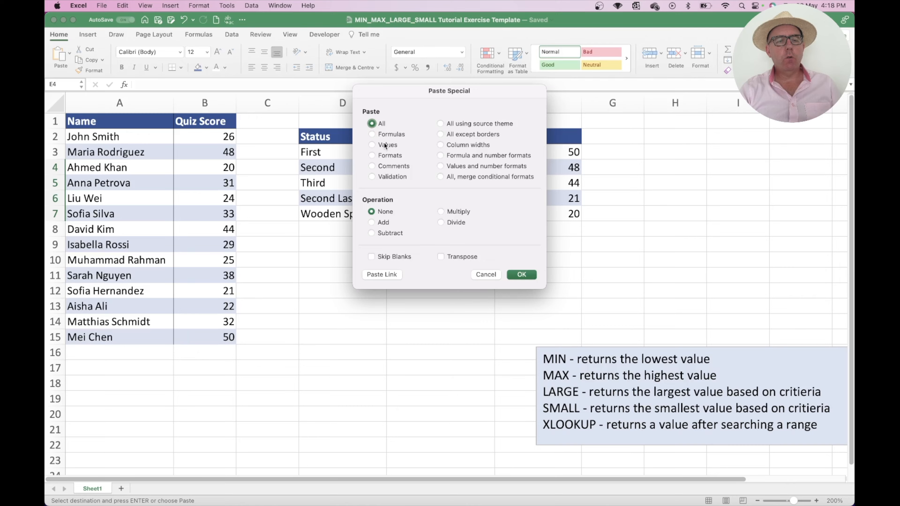
click(382, 137)
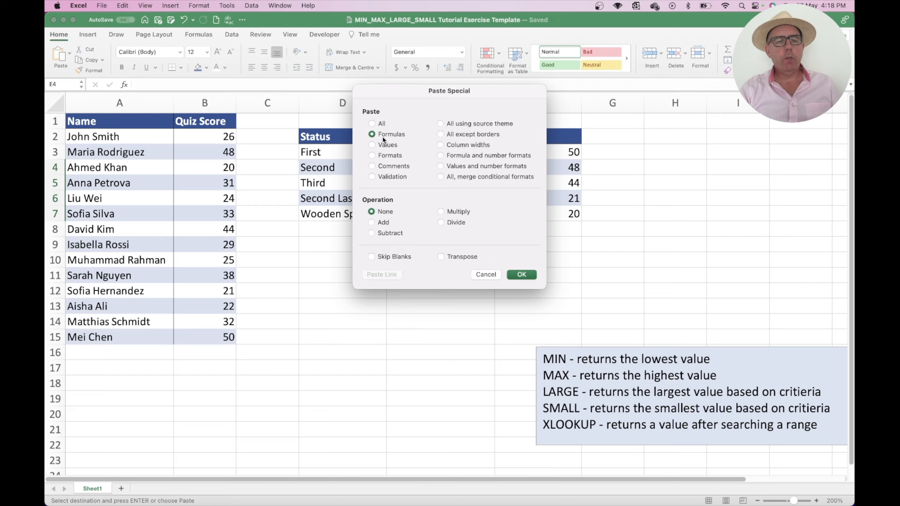
click(521, 274)
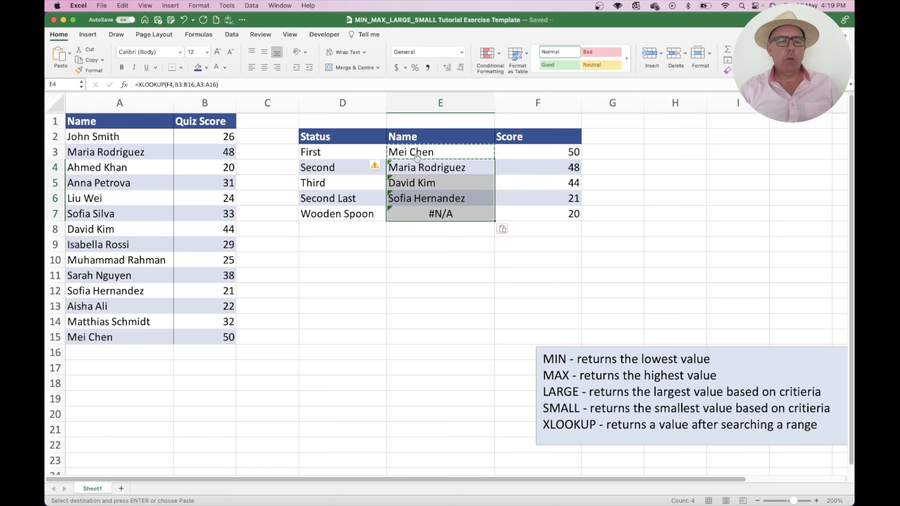
double_click(416, 184)
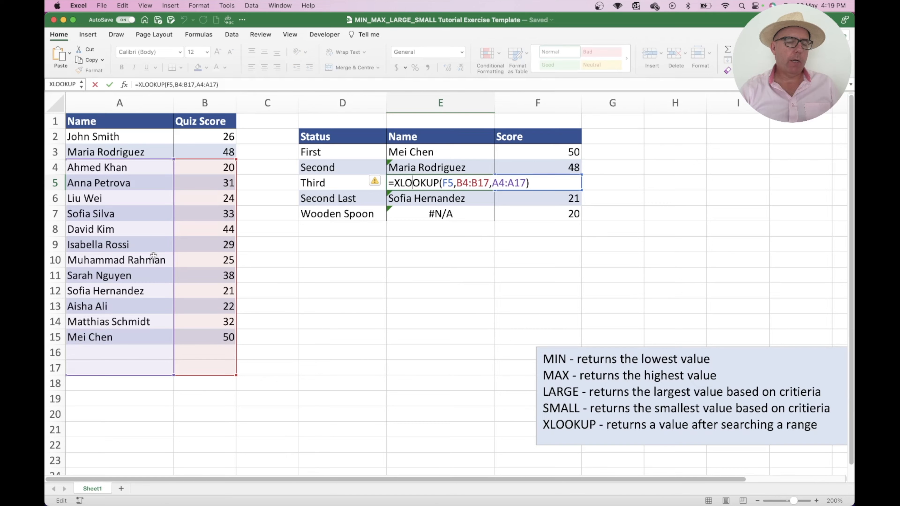
key(ctrl+Return)
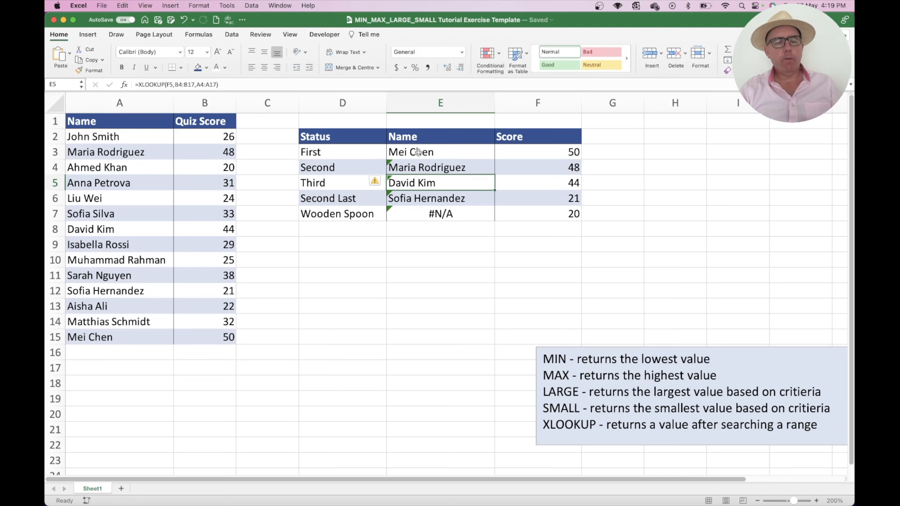
- Make the lookup and return arrays in E3's XLOOKUP formula absolute as $B$2:$B$15 and $A$2:$A$15, keeping F3 relative
click(431, 150)
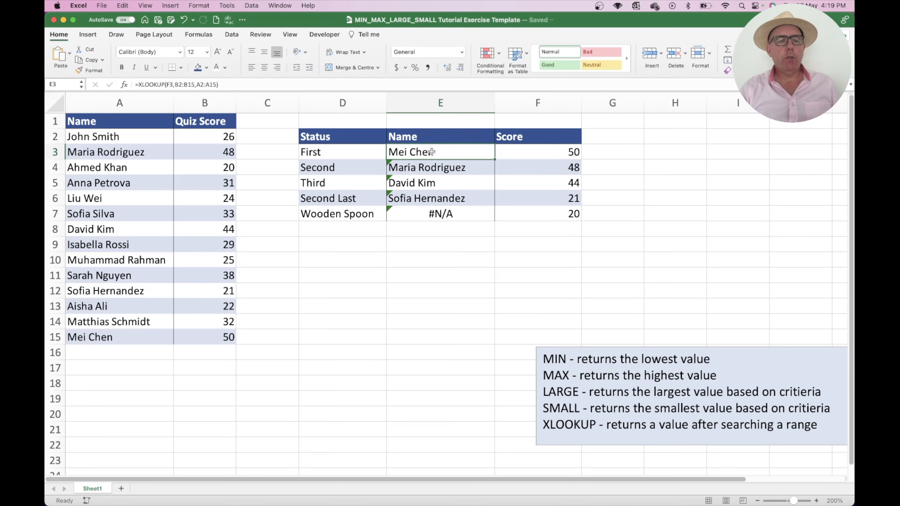
double_click(431, 152)
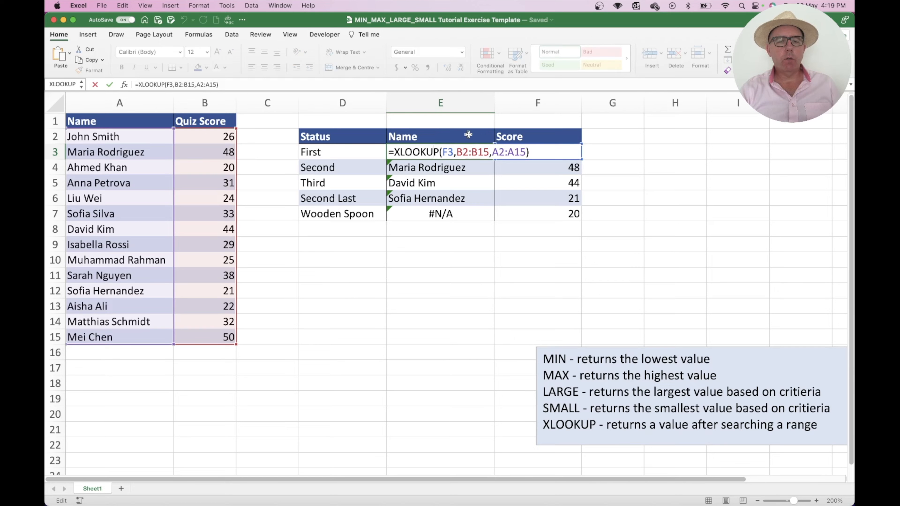
click(464, 152)
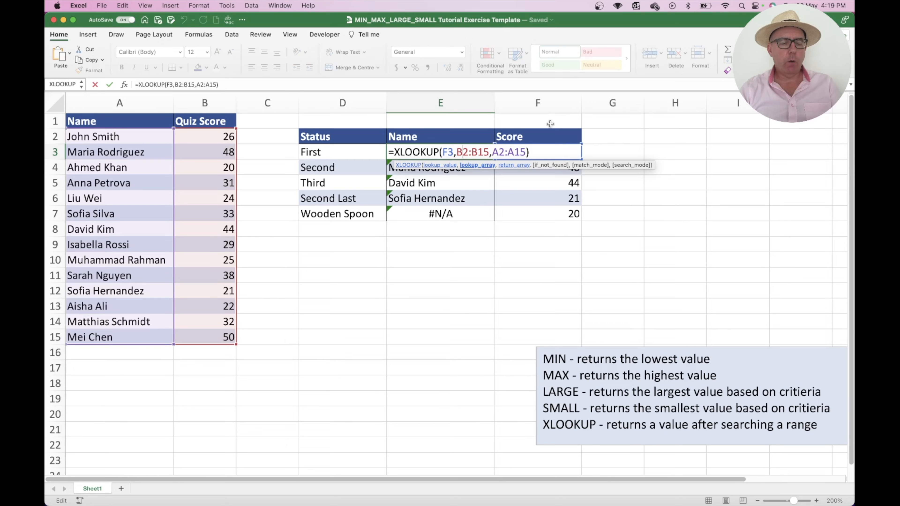
key(F4)
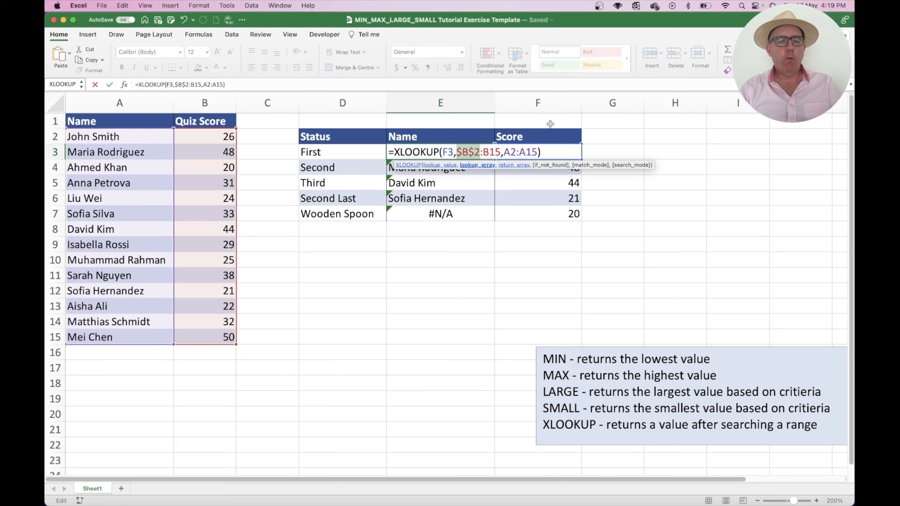
click(491, 146)
key(F4)
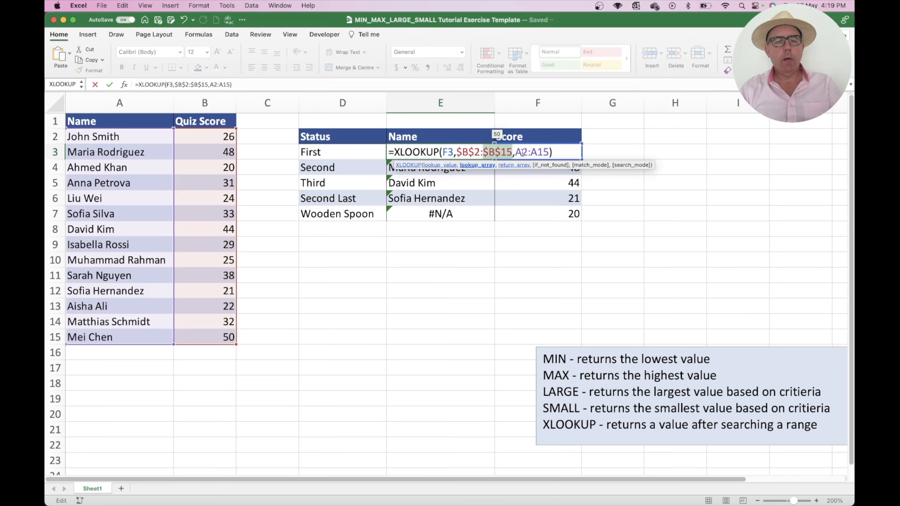
click(521, 153)
key(F4)
click(548, 152)
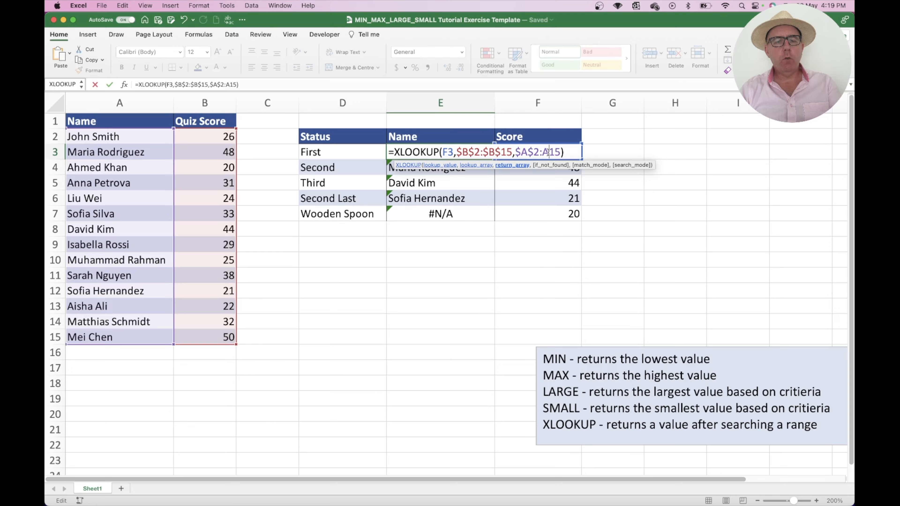
key(F4)
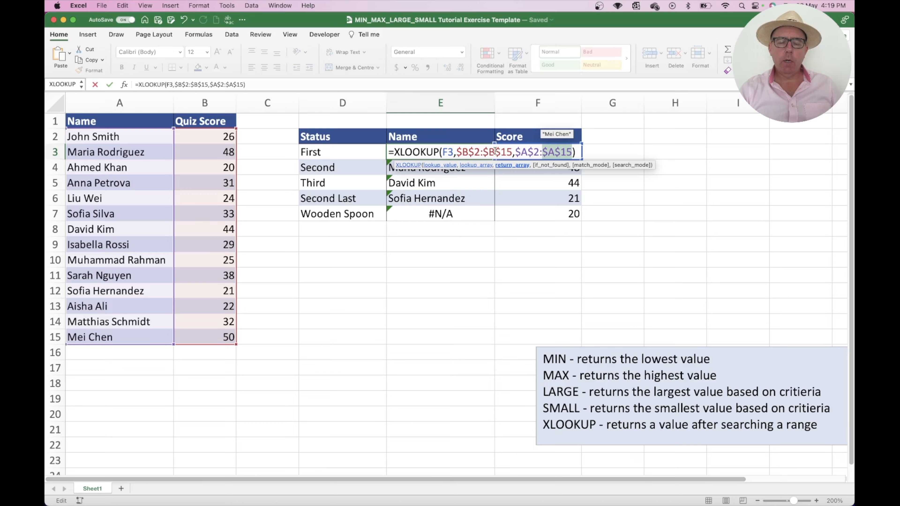
key(Return)
- Paste the XLOOKUP formula with absolute ranges from E3 over E4:E7 as formulas only
click(476, 150)
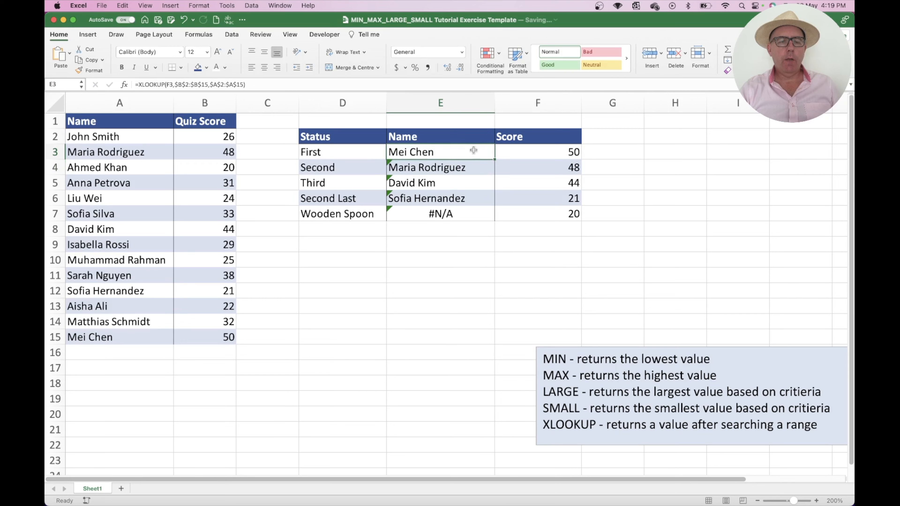
key(super+c)
drag(466, 163, 466, 209)
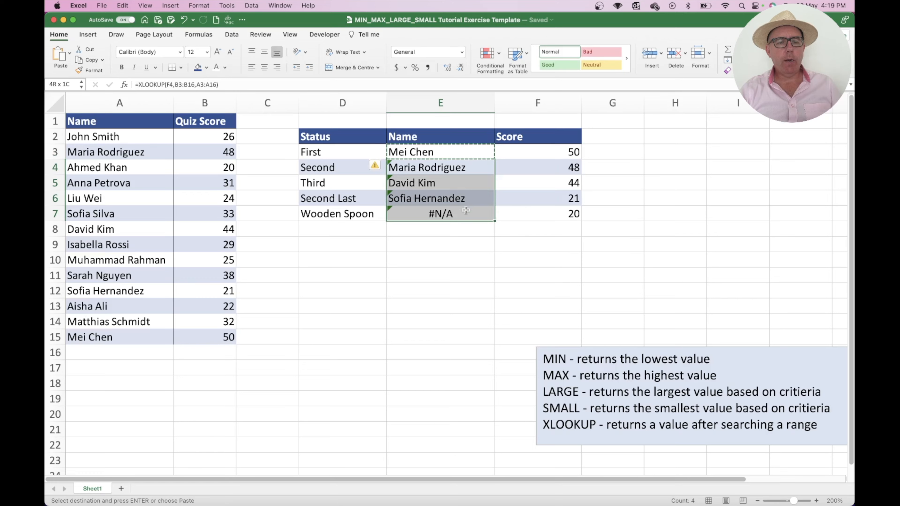
key(ctrl+super+v)
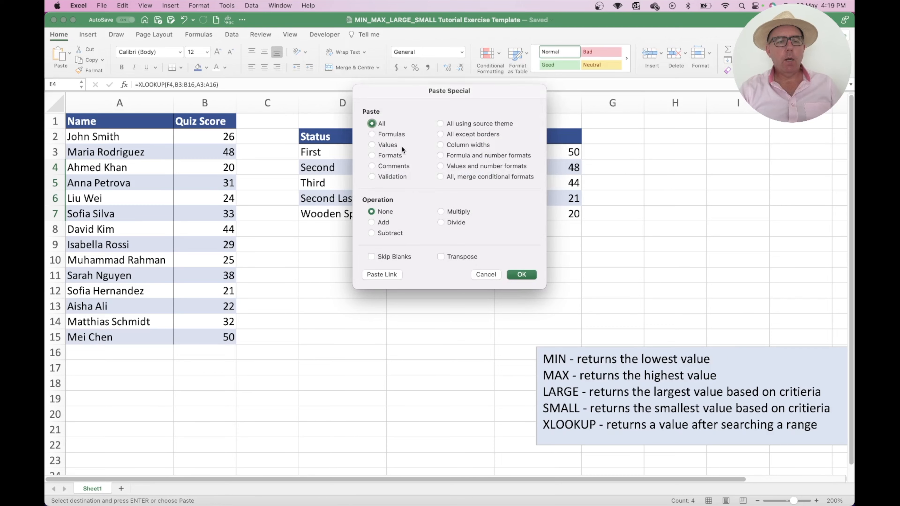
click(388, 135)
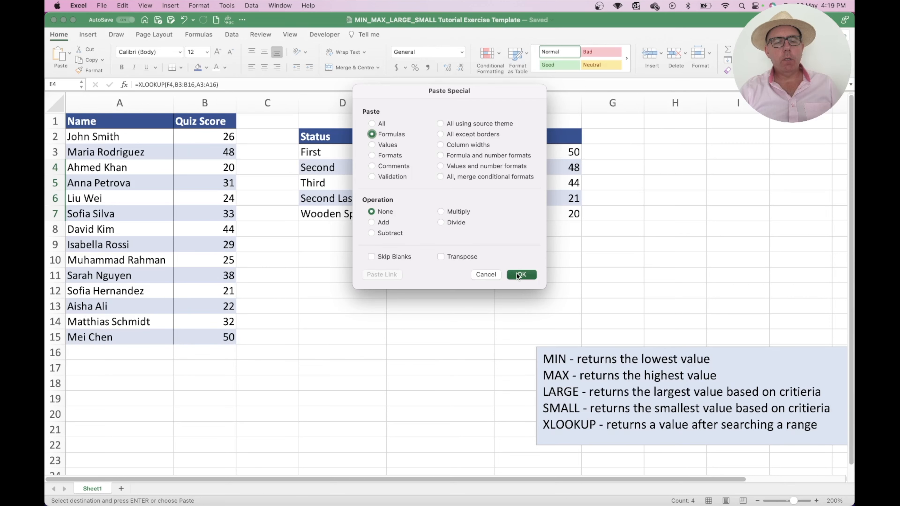
click(517, 274)
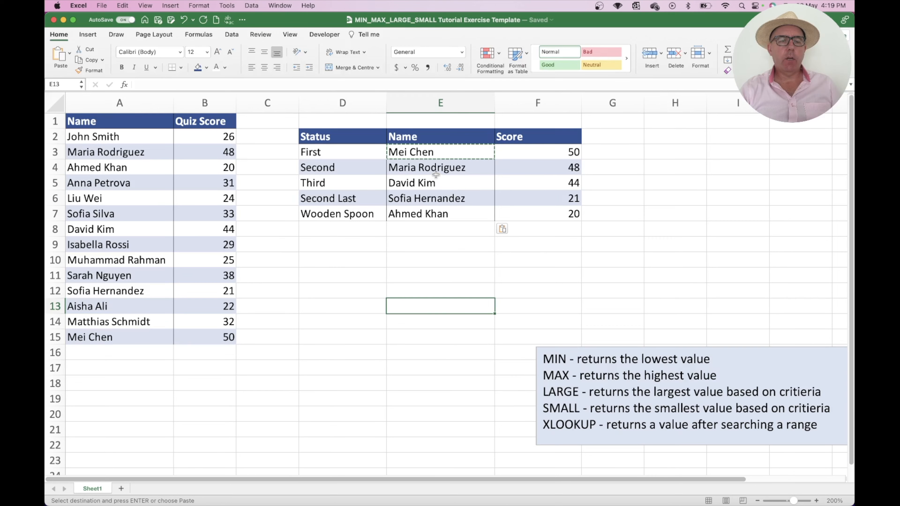
- Check the Second and Third place names and scores against the quiz results, and review the XLOOKUP formula in E5
click(148, 155)
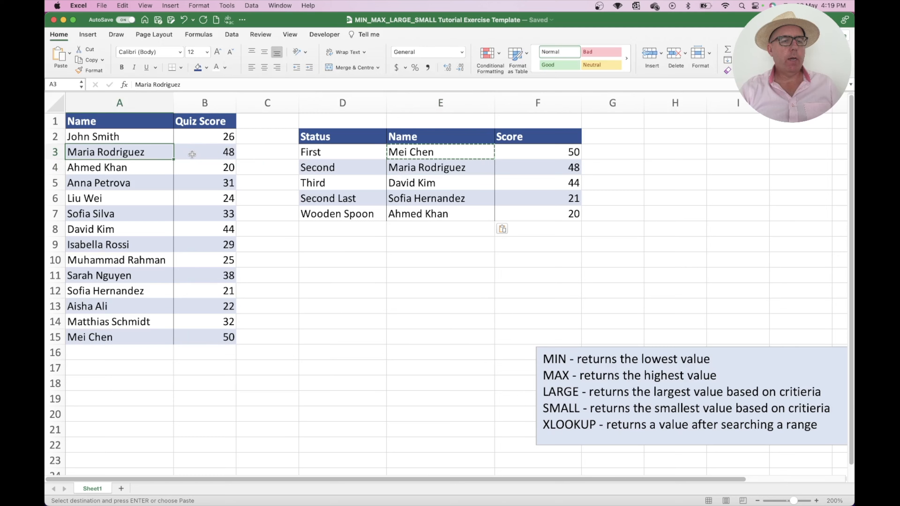
click(192, 154)
click(536, 183)
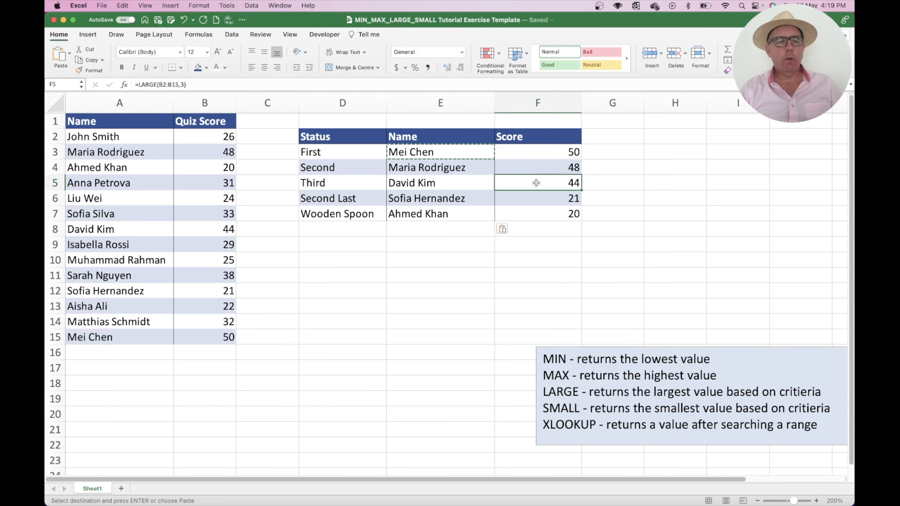
click(212, 225)
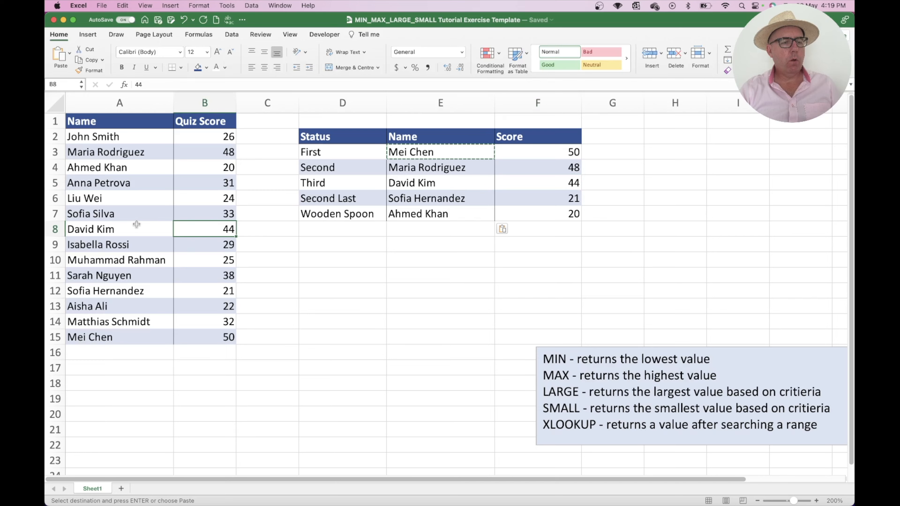
click(149, 228)
double_click(429, 182)
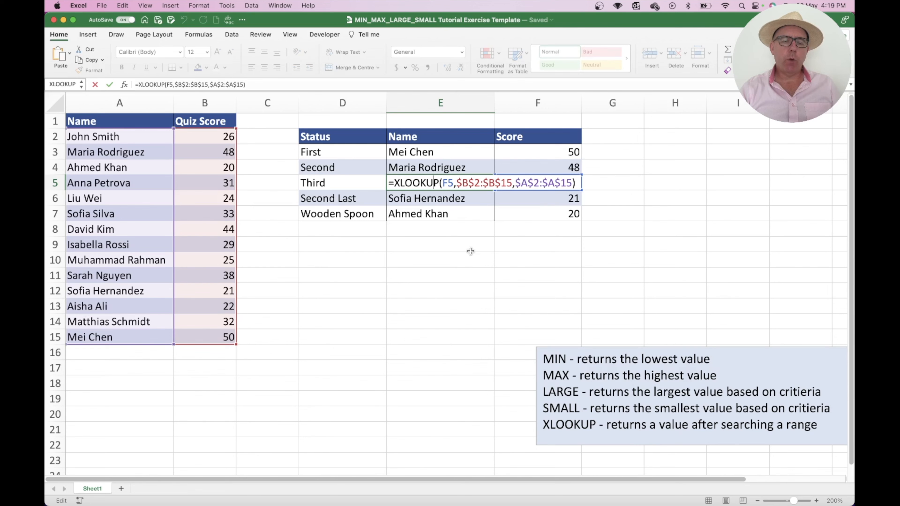
key(Return)
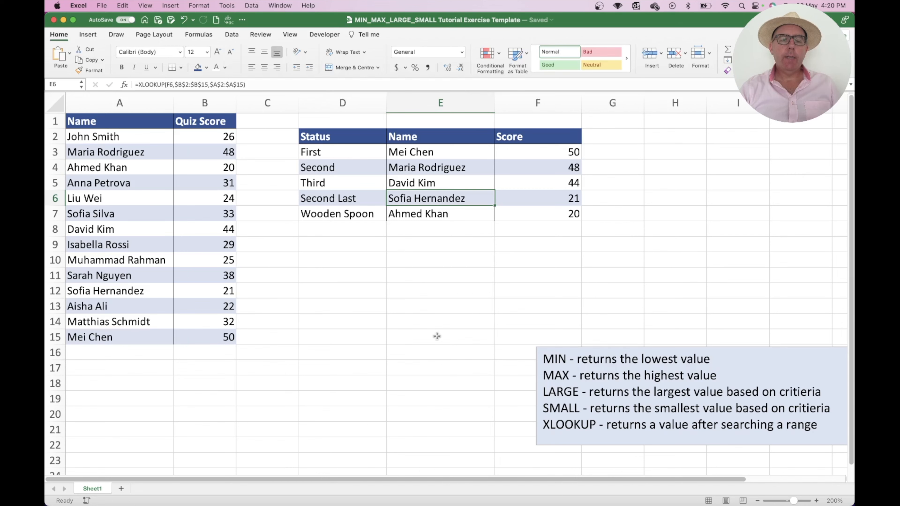